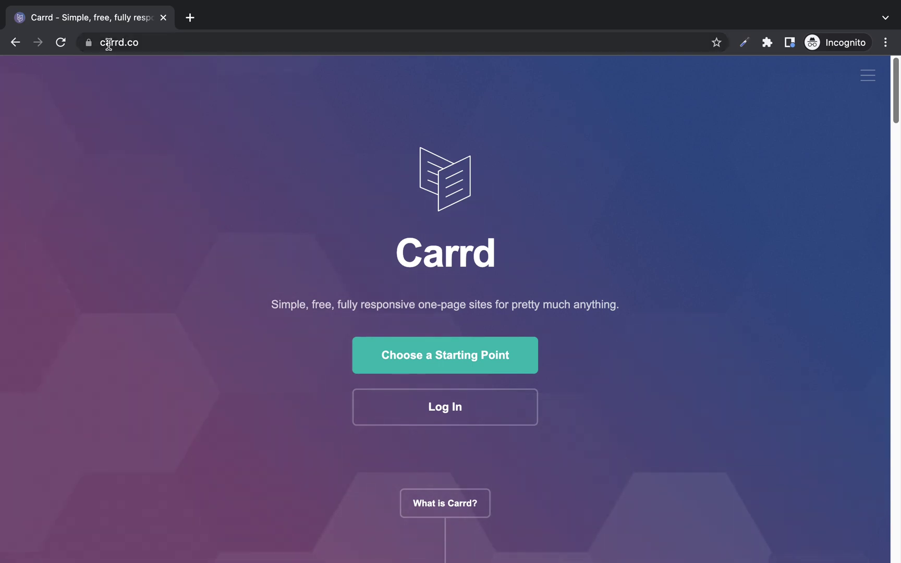
Scroll the carrd.co home page through the Simple, Responsive and Free sections to Optional: Go Pro!
left_click_drag(125, 42, 207, 48)
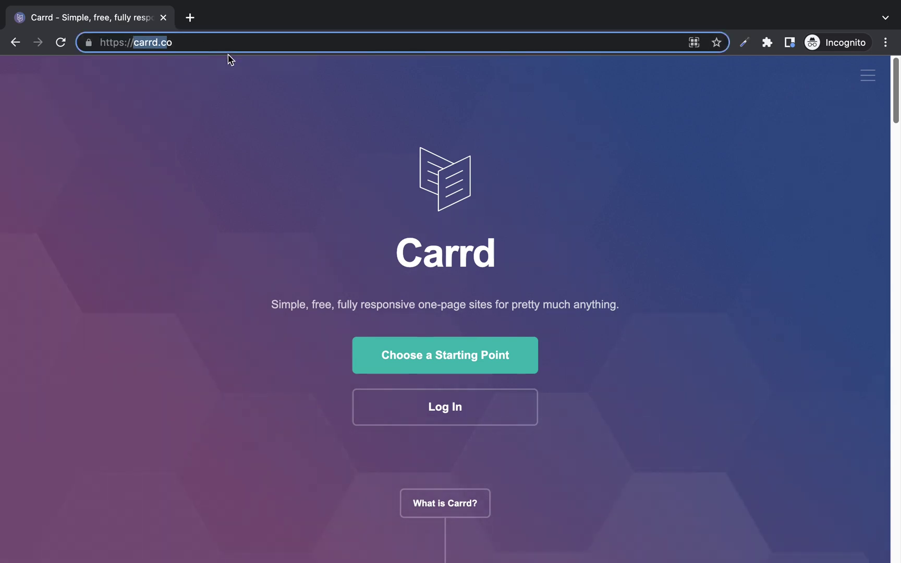
left_click(189, 81)
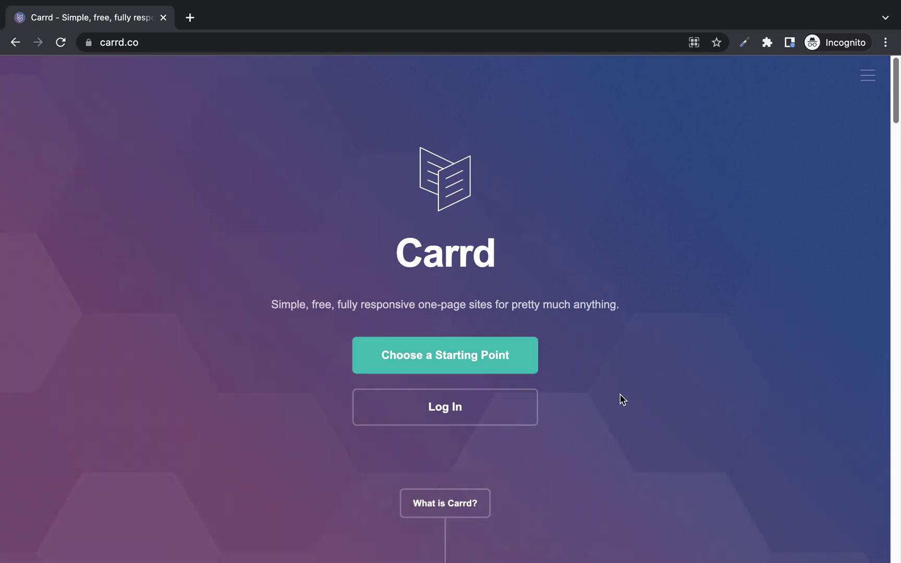
scroll(605, 403, "down", 1)
scroll(597, 407, "down", 1)
scroll(308, 86, "down", 10)
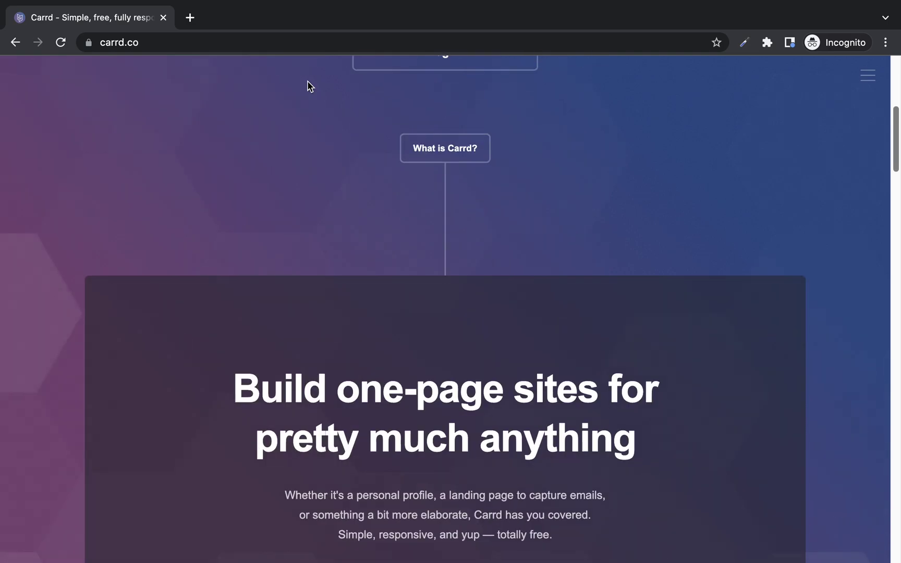
scroll(309, 86, "down", 4)
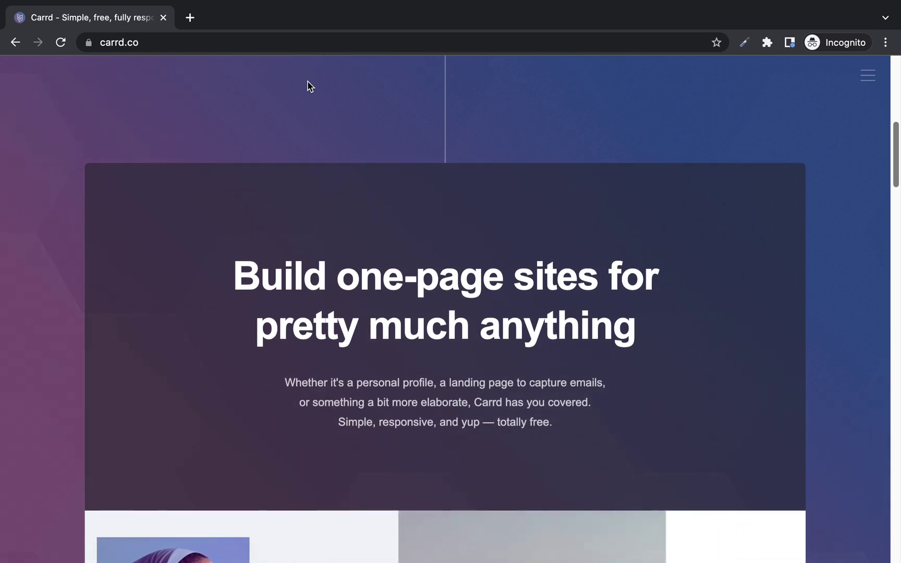
scroll(310, 86, "down", 1)
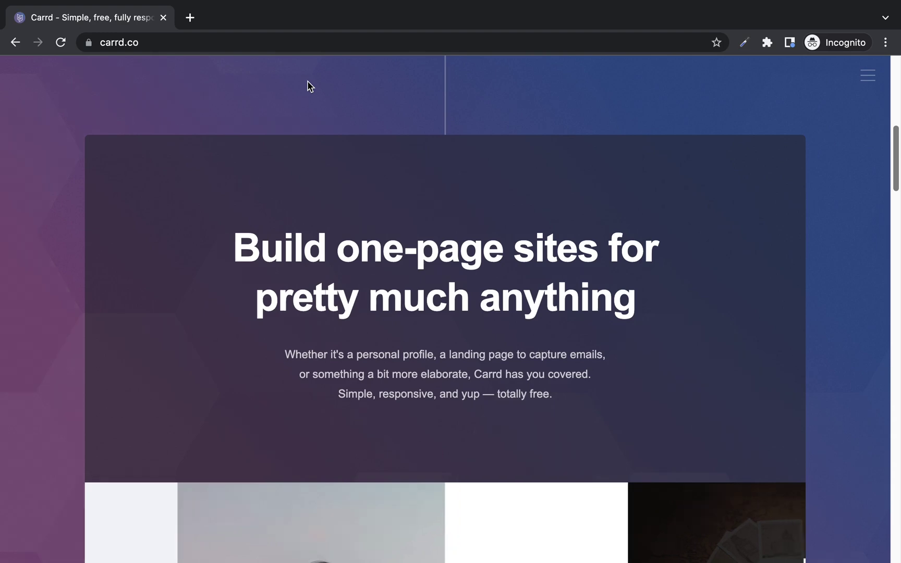
scroll(309, 86, "down", 4)
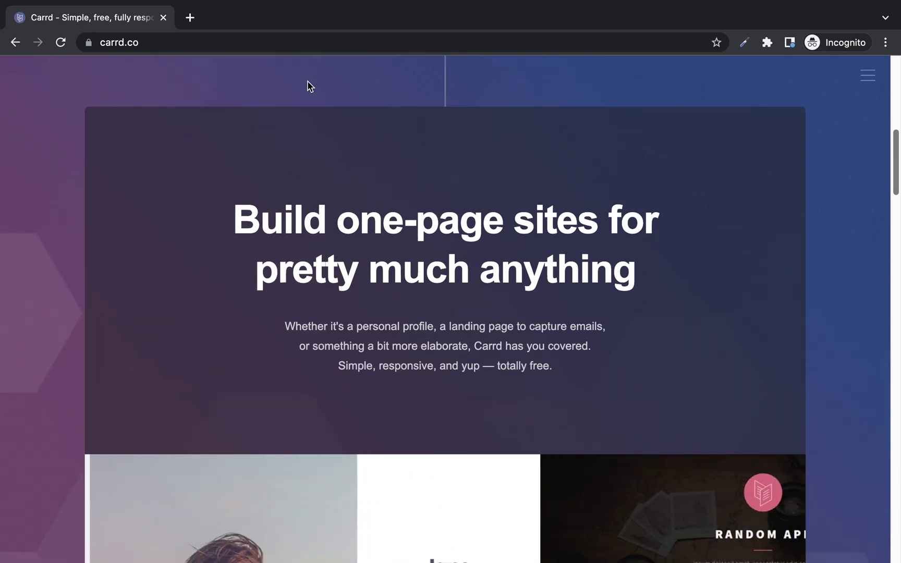
scroll(310, 86, "down", 20)
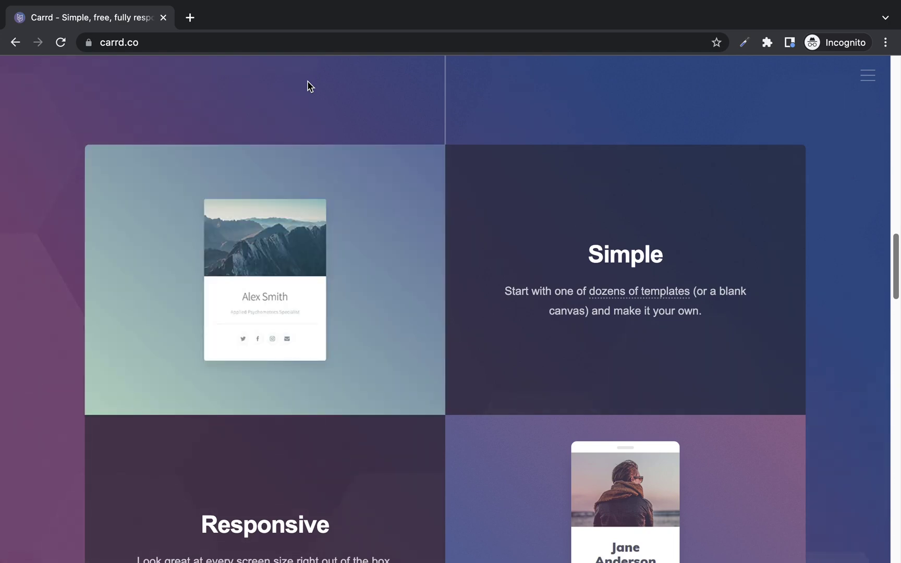
scroll(309, 86, "down", 1)
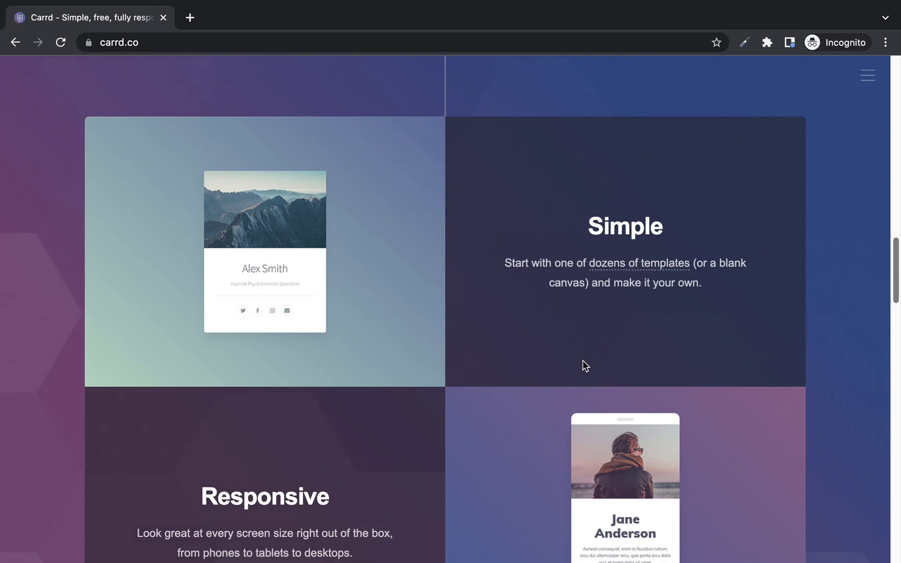
scroll(584, 365, "down", 5)
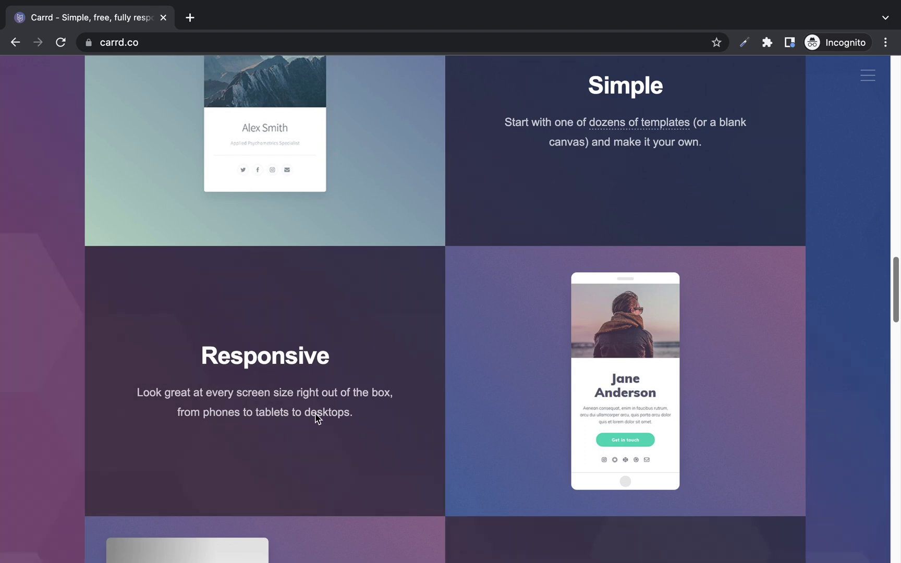
scroll(317, 418, "down", 3)
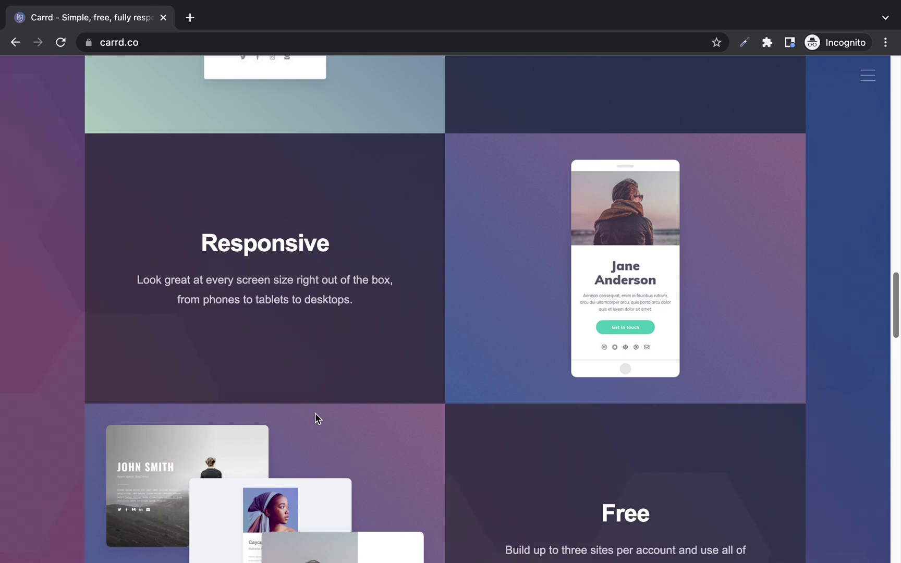
scroll(315, 413, "down", 5)
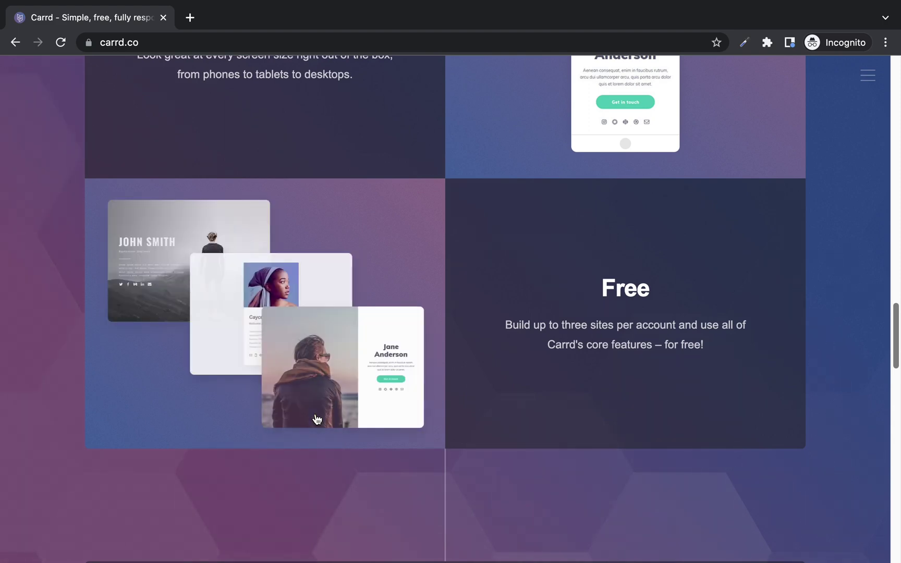
scroll(315, 414, "down", 1)
scroll(314, 413, "down", 3)
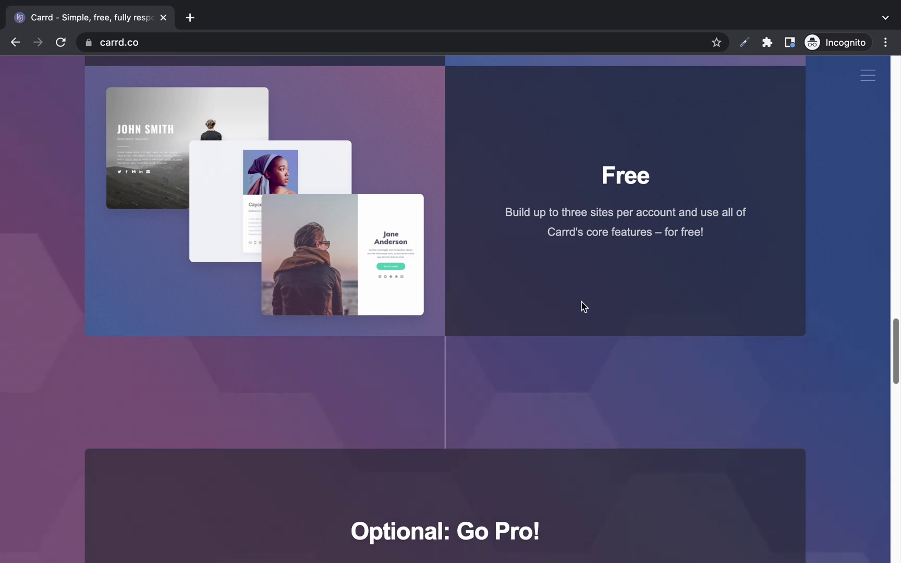
scroll(583, 307, "down", 6)
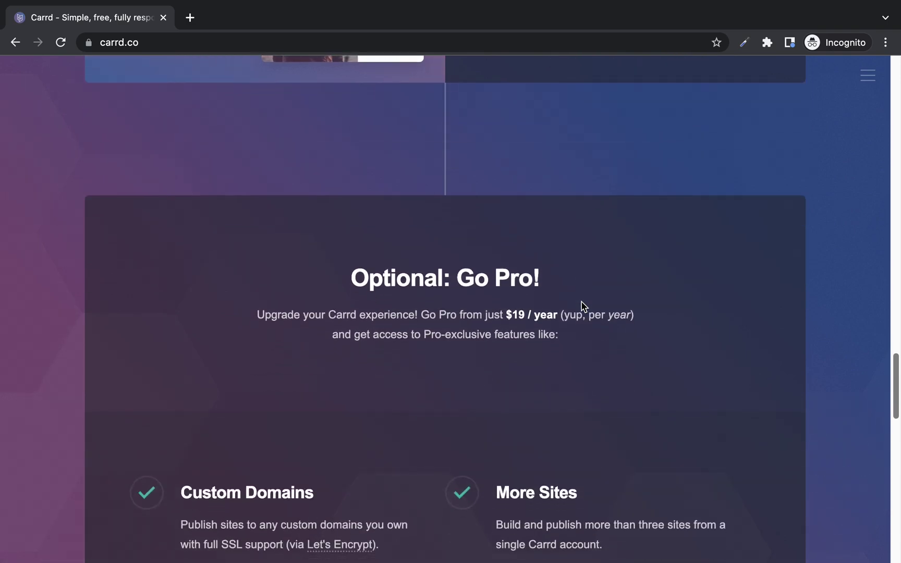
scroll(583, 307, "down", 2)
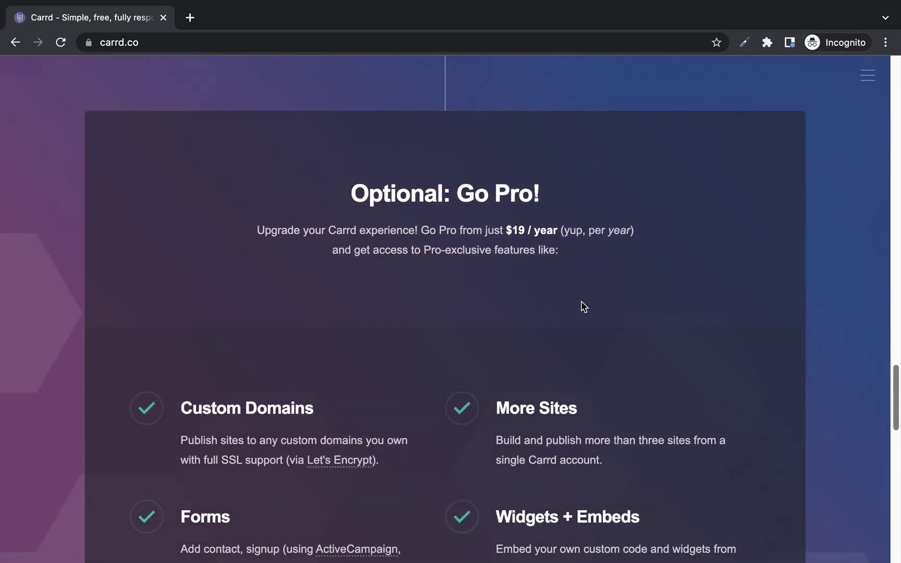
Scroll down through the Pro features to the Sound good? footer, then back up.
scroll(583, 307, "down", 5)
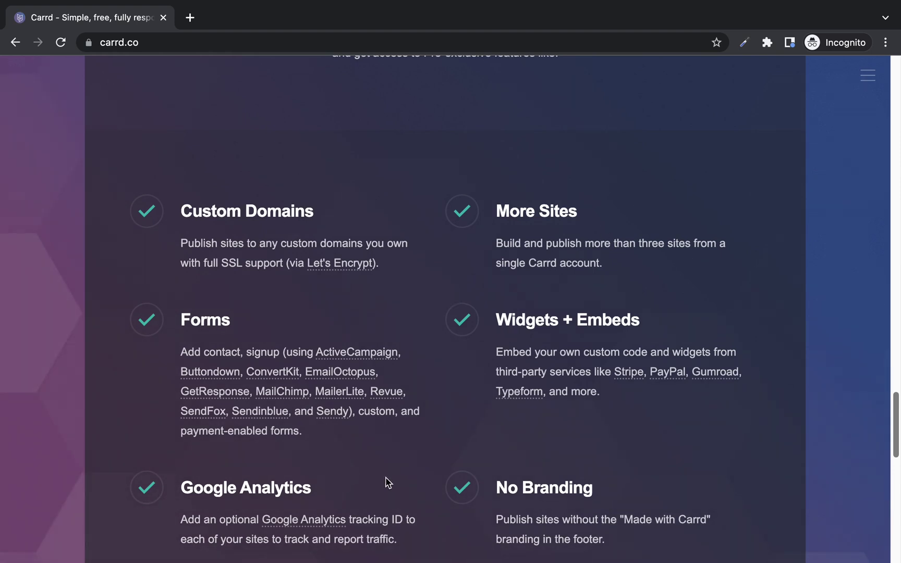
scroll(387, 482, "down", 3)
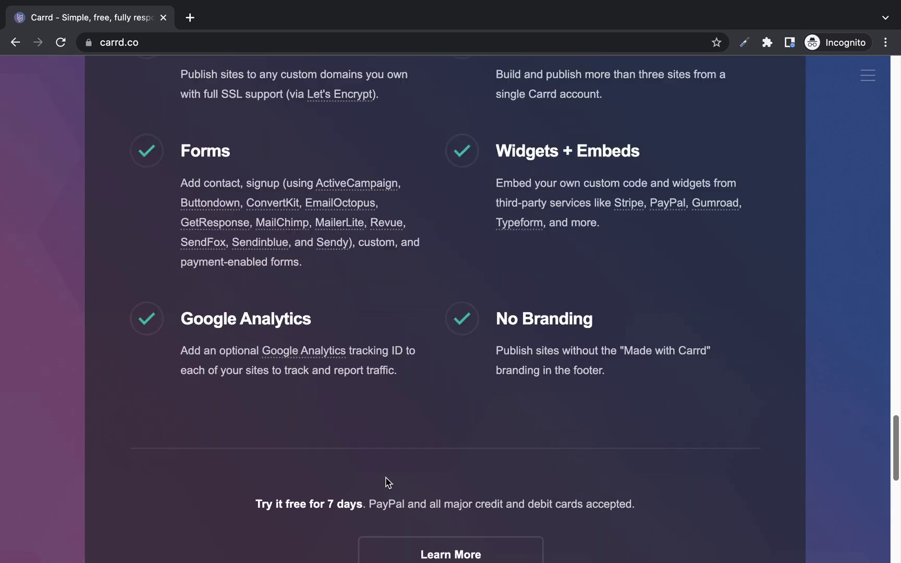
scroll(506, 438, "down", 5)
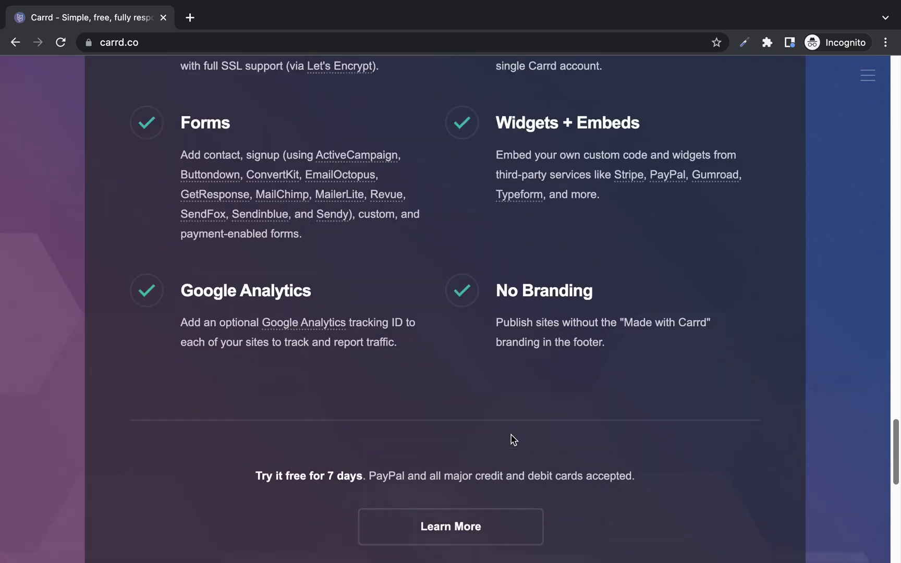
scroll(512, 439, "down", 6)
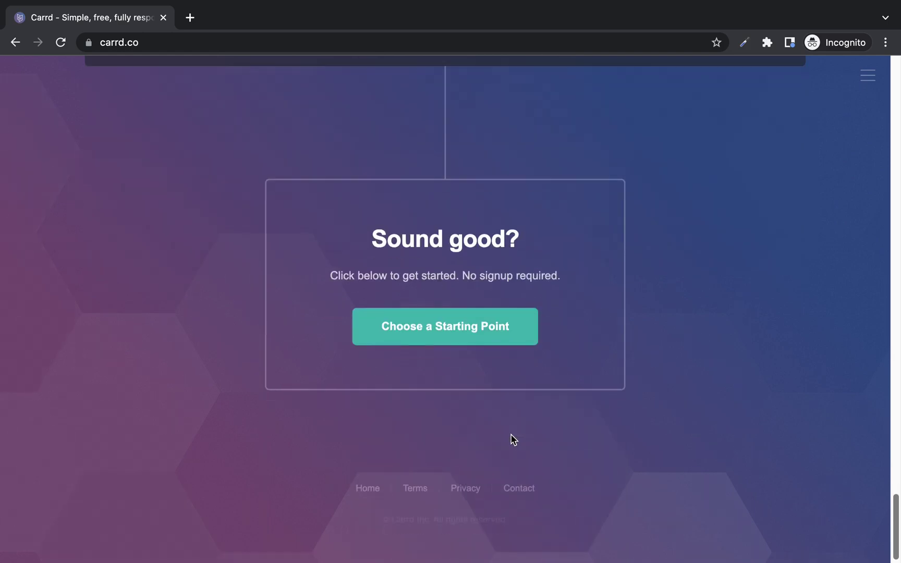
scroll(512, 440, "up", 4)
scroll(514, 440, "up", 20)
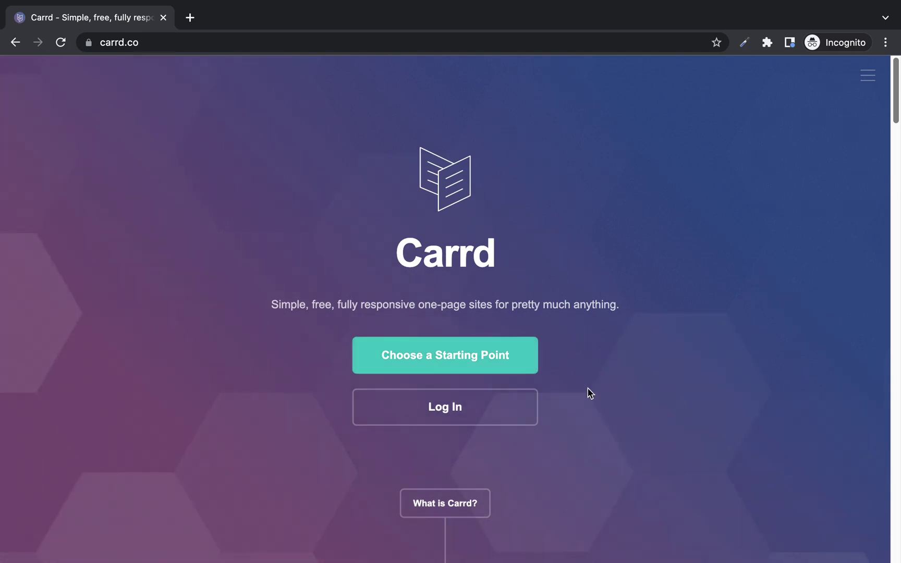
Fill the Carrd sign-up form with the saved name, email and password details and submit it.
left_click(481, 408)
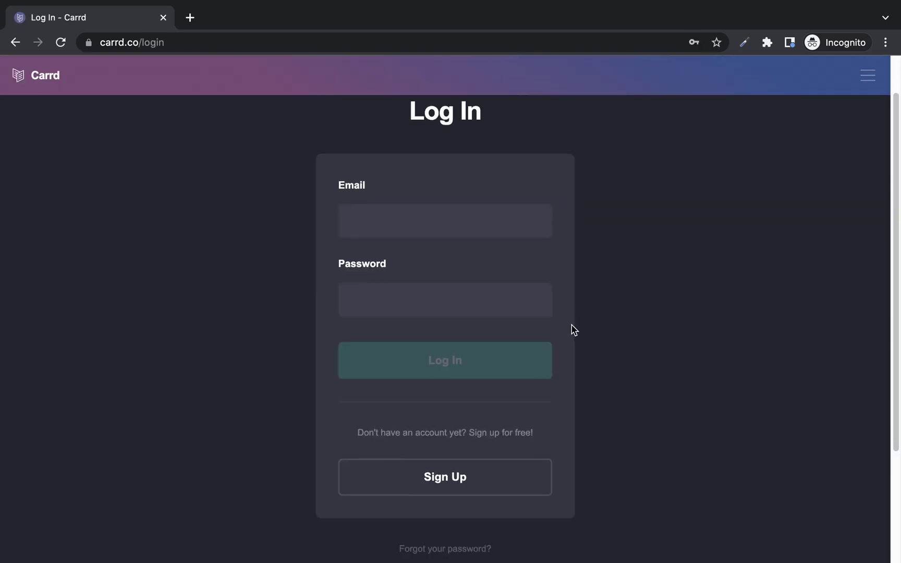
left_click(458, 458)
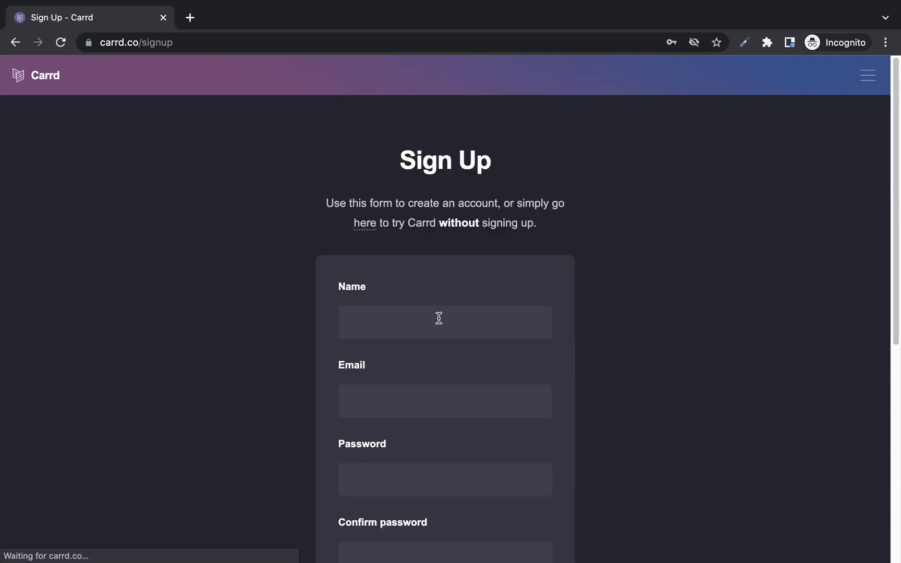
scroll(587, 417, "down", 2)
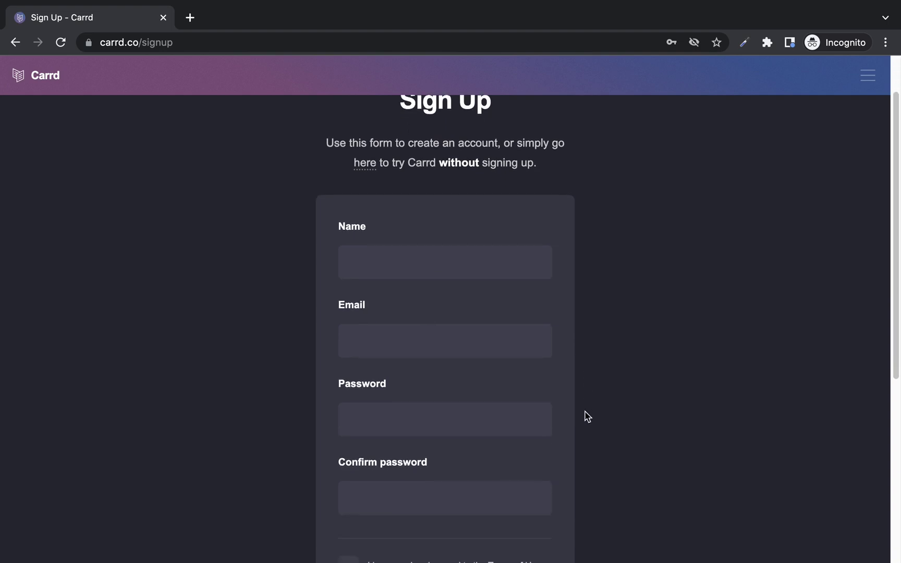
scroll(499, 460, "down", 2)
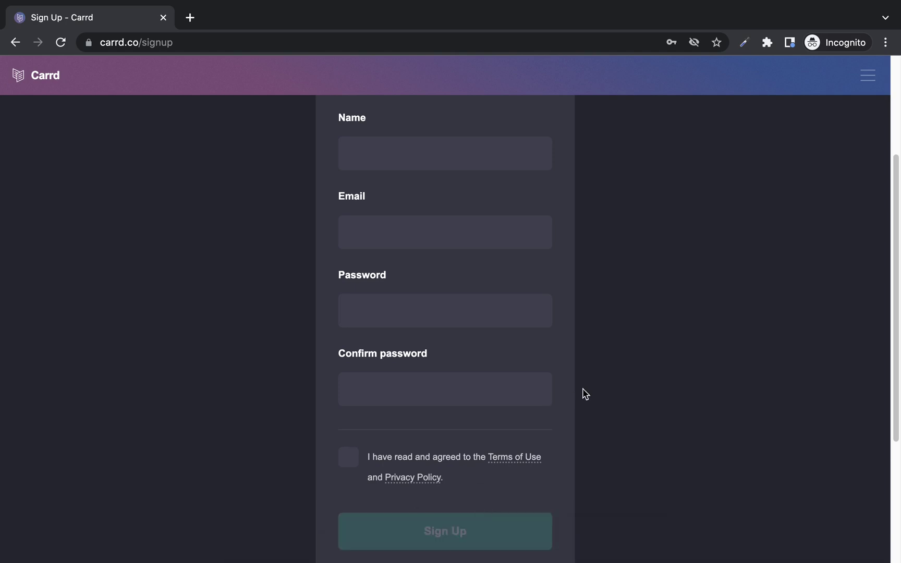
scroll(586, 395, "up", 1)
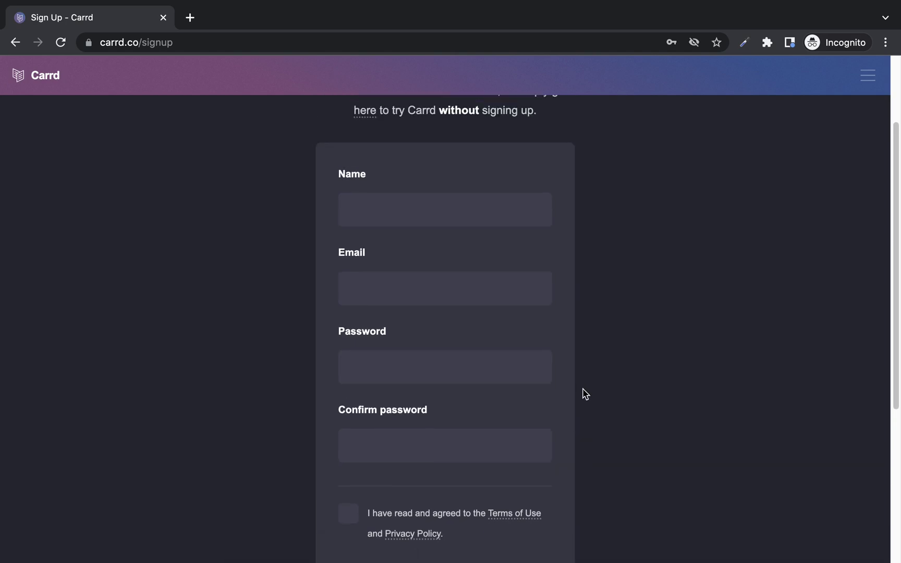
left_click(393, 218)
left_click(459, 249)
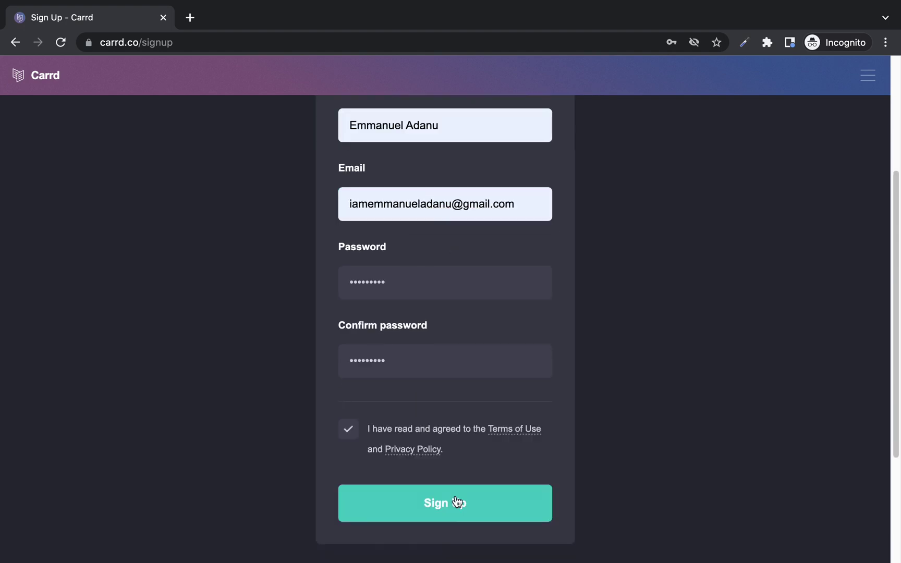
left_click(461, 503)
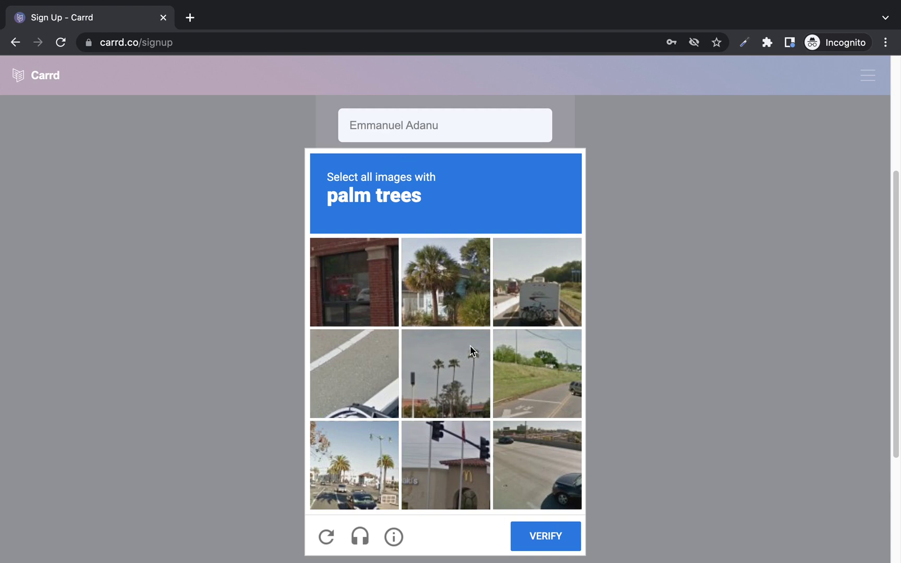
Solve the reCAPTCHA by selecting the palm-tree images and verifying.
left_click(444, 358)
left_click(436, 280)
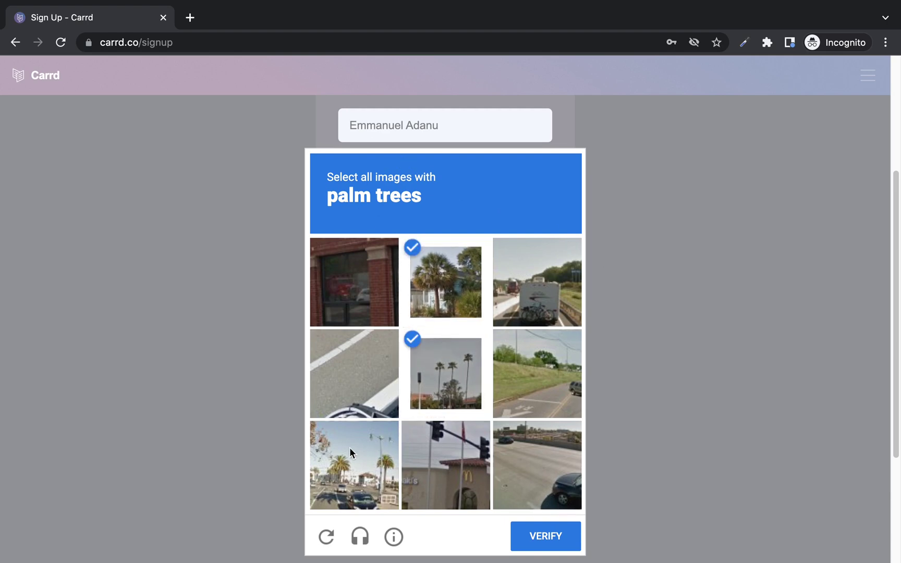
left_click(341, 463)
left_click(543, 534)
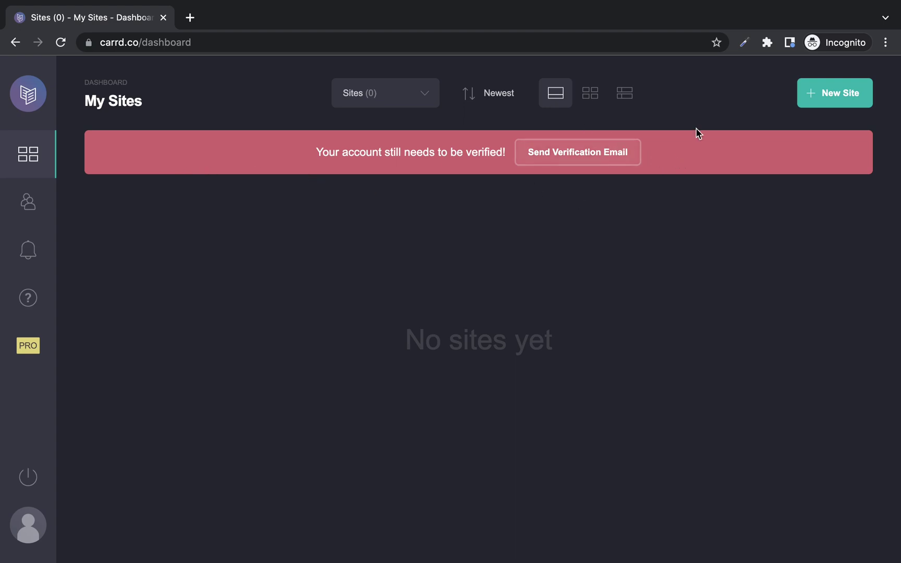
Verify the new account through the emailed link and dismiss the success message.
left_click(575, 158)
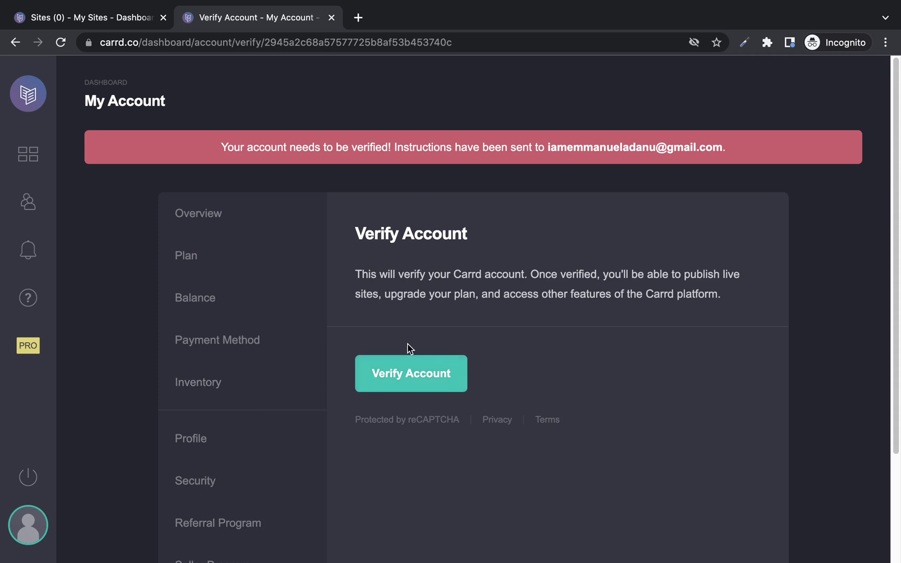
left_click(426, 373)
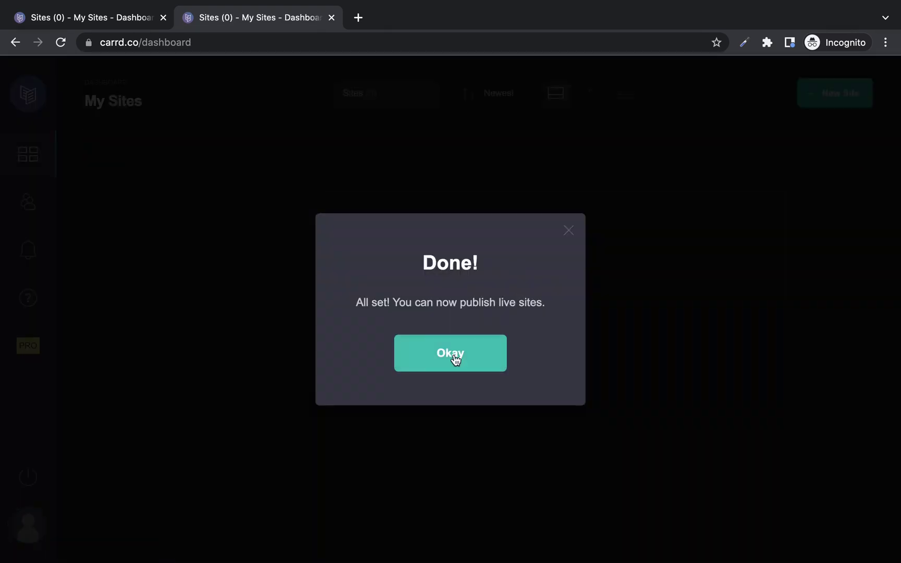
left_click(478, 362)
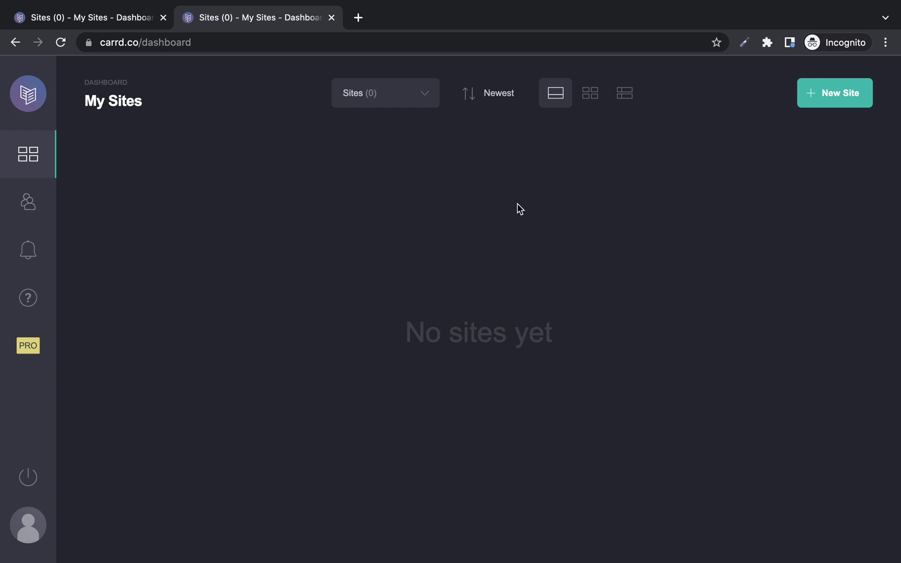
Return to the My Sites dashboard and start a New Site.
left_click(28, 202)
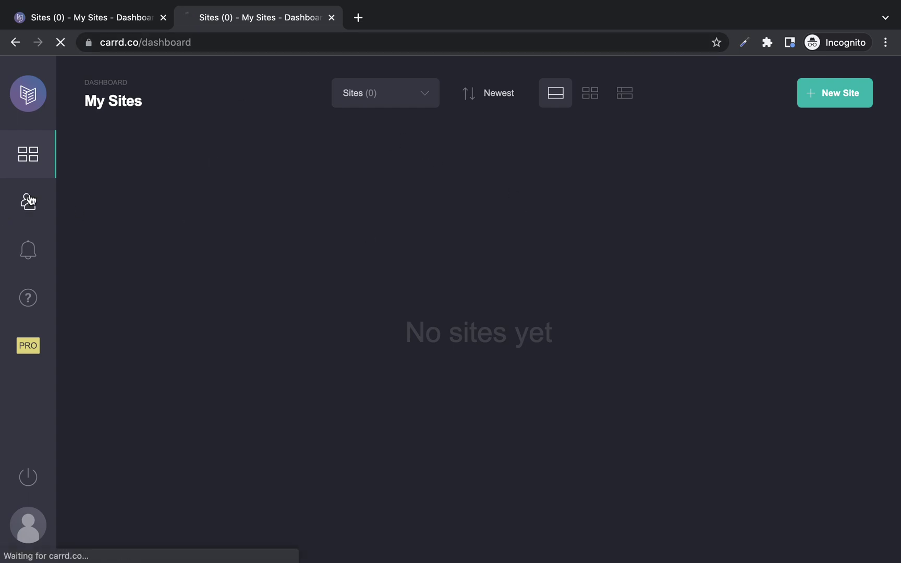
left_click(29, 156)
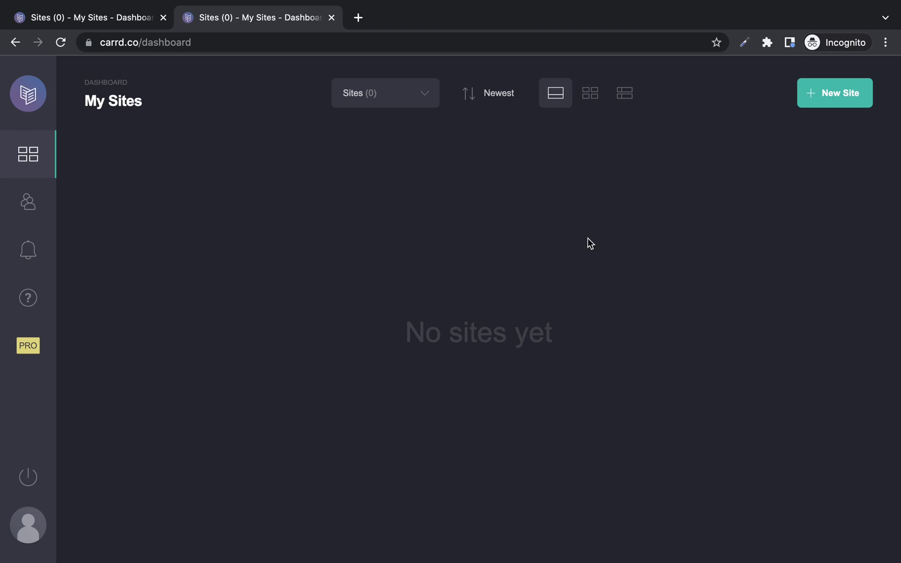
left_click(847, 97)
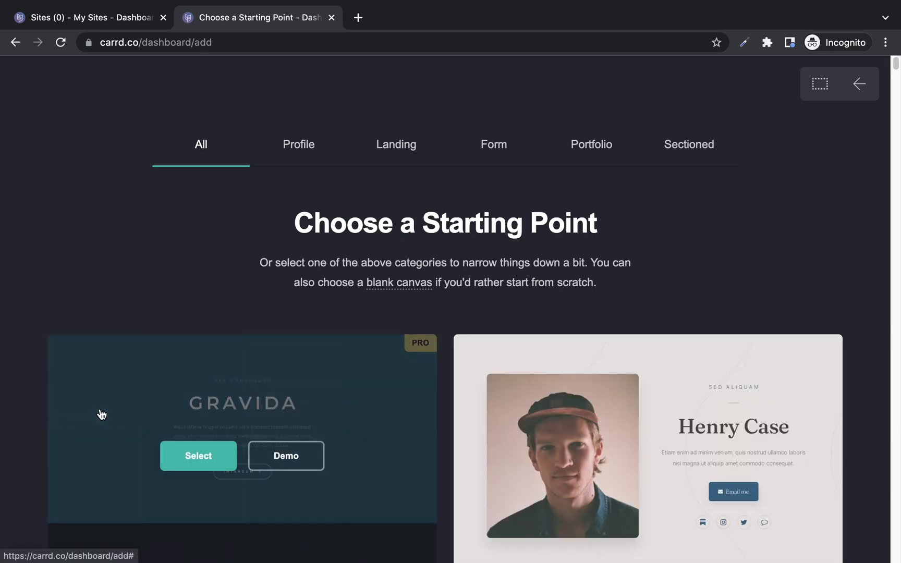
scroll(38, 318, "down", 3)
scroll(38, 320, "down", 4)
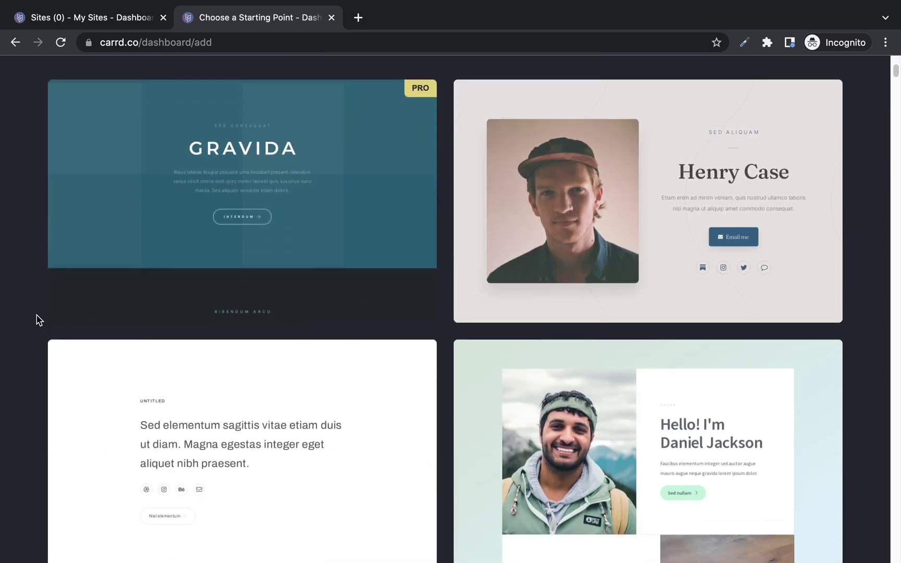
scroll(38, 319, "down", 3)
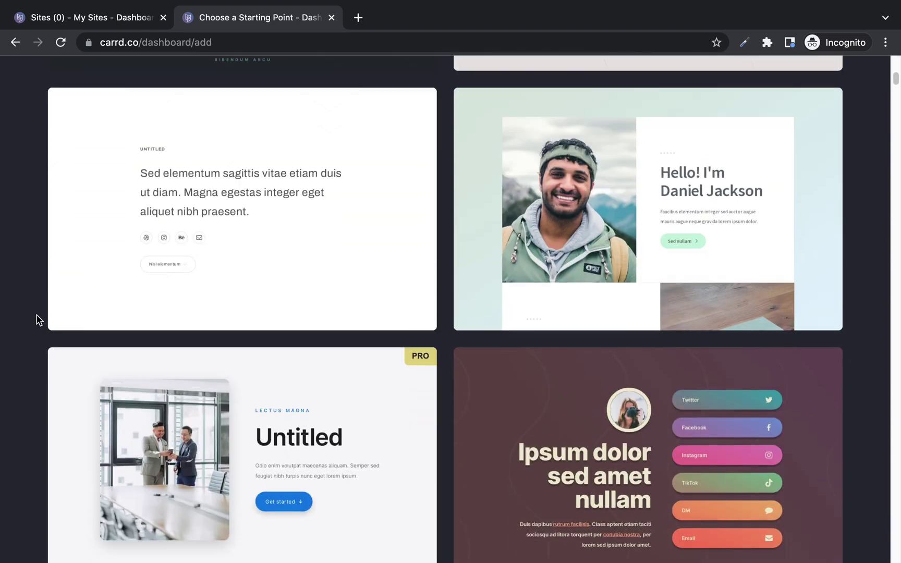
scroll(38, 320, "up", 9)
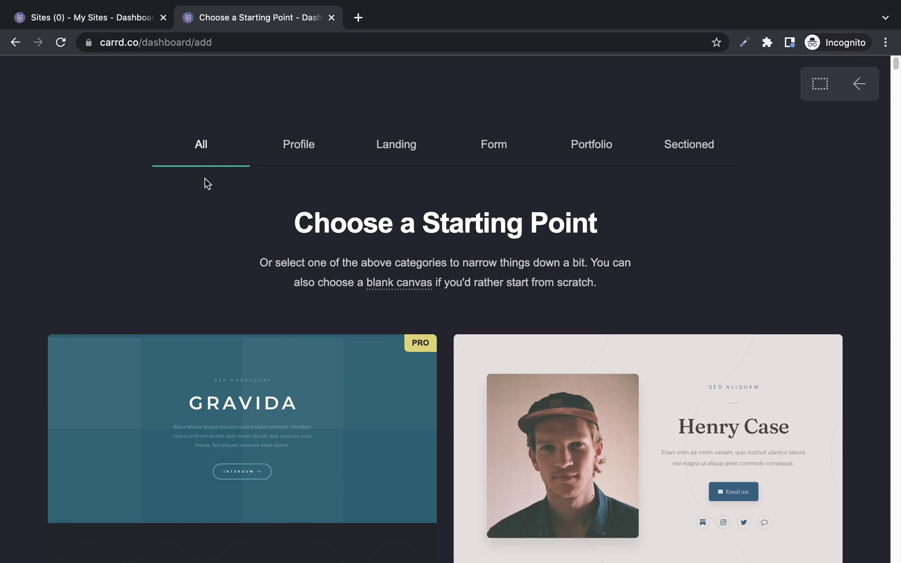
left_click(294, 147)
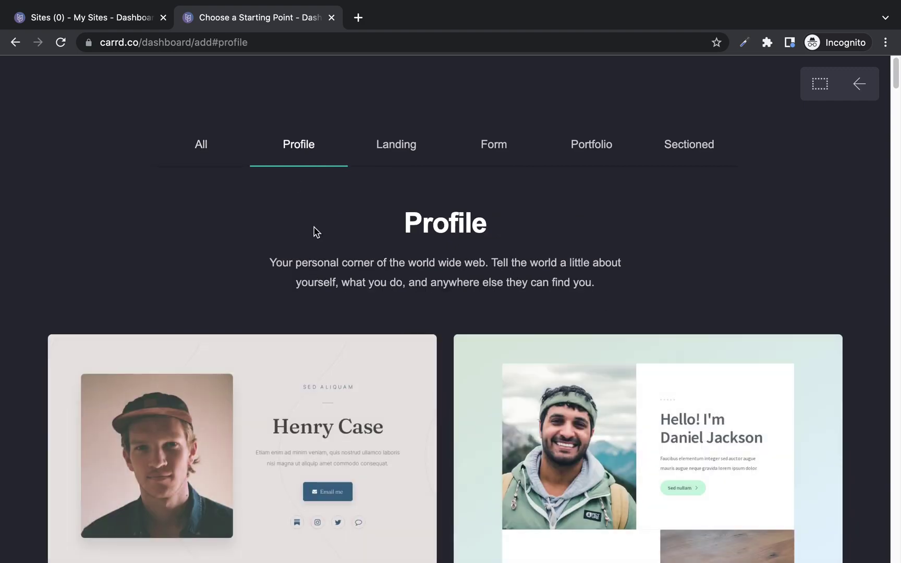
left_click(397, 152)
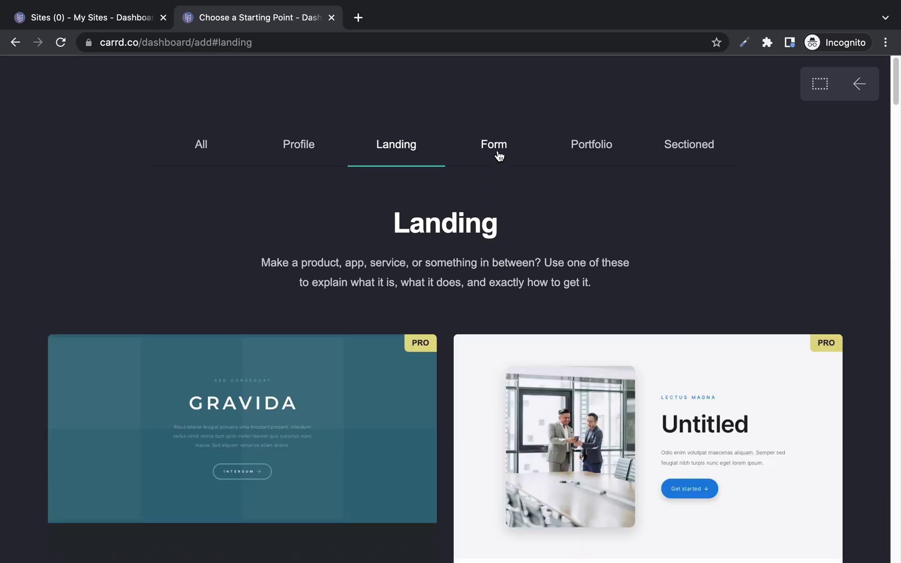
left_click(499, 157)
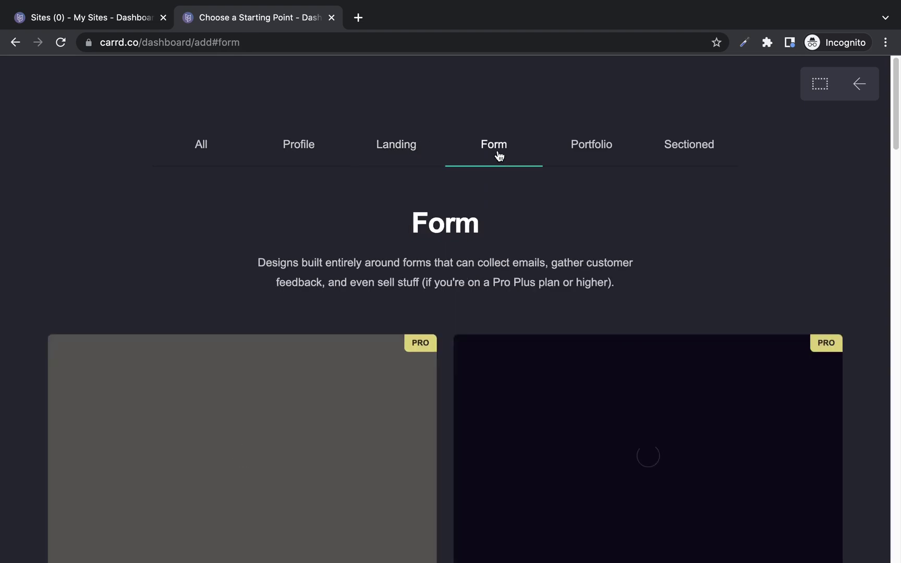
left_click(601, 150)
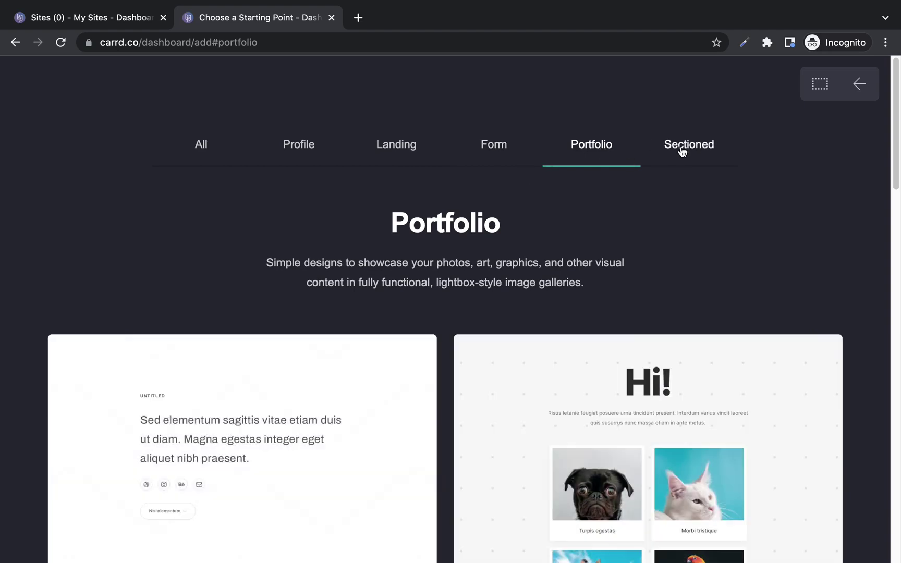
left_click(688, 152)
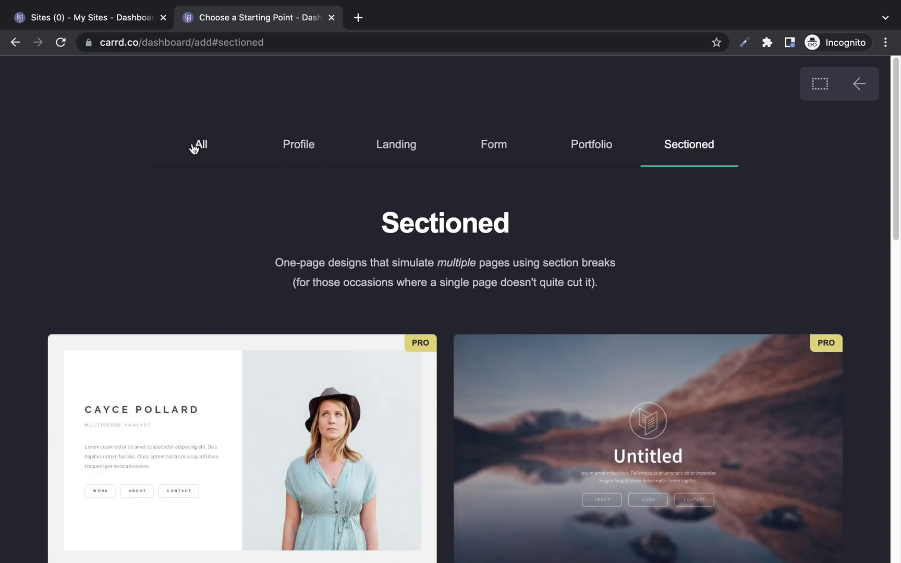
left_click(194, 149)
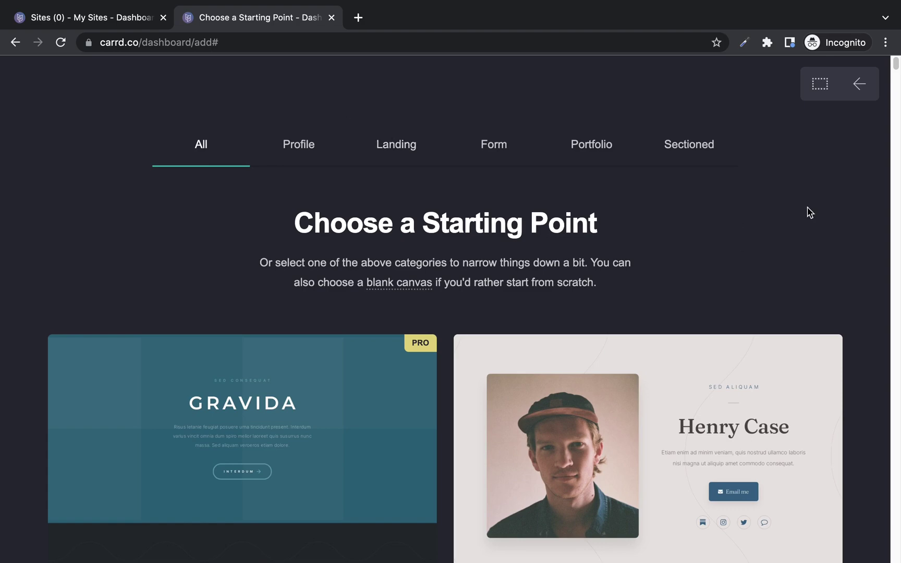
scroll(809, 212, "down", 4)
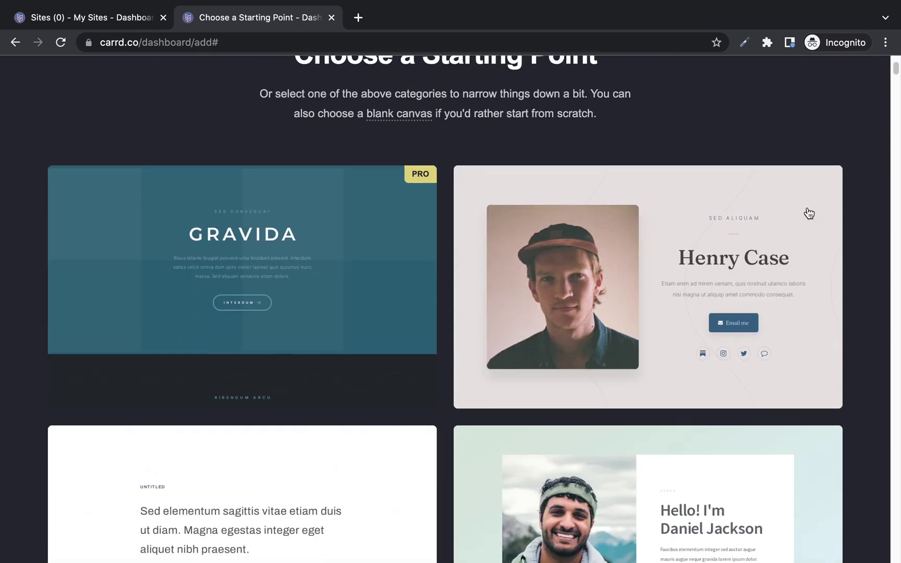
mouse_move(622, 262)
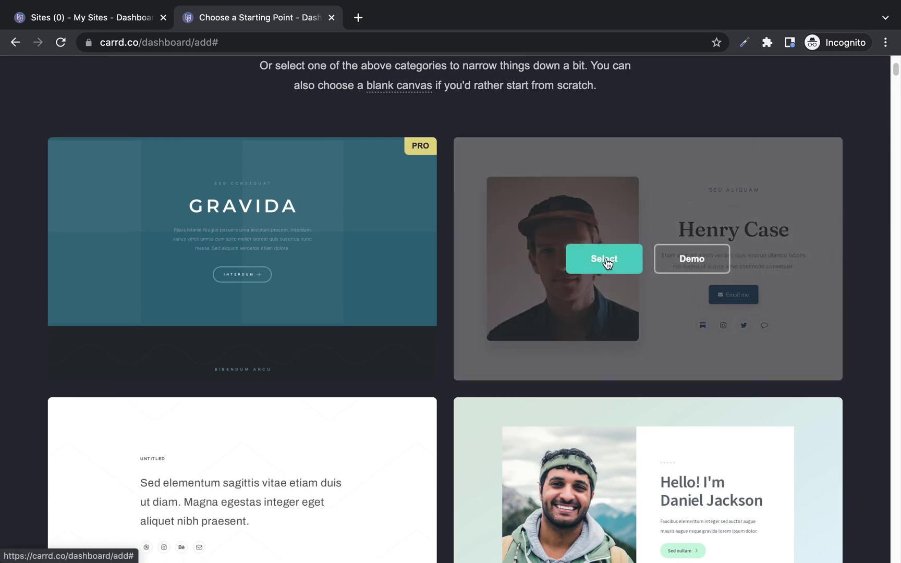
Select the Henry Case profile template and dismiss the 'Okay, got it!' introduction overlay.
left_click(607, 262)
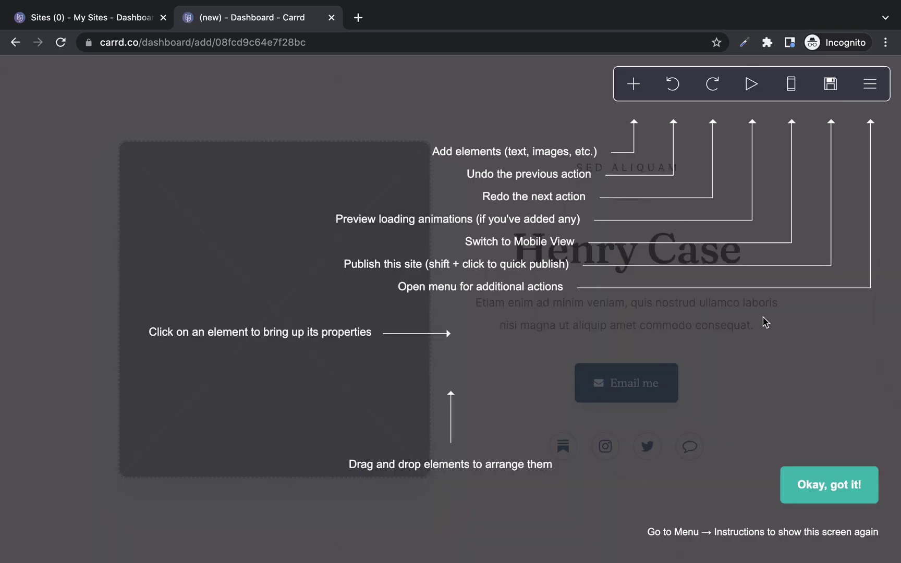
left_click(822, 483)
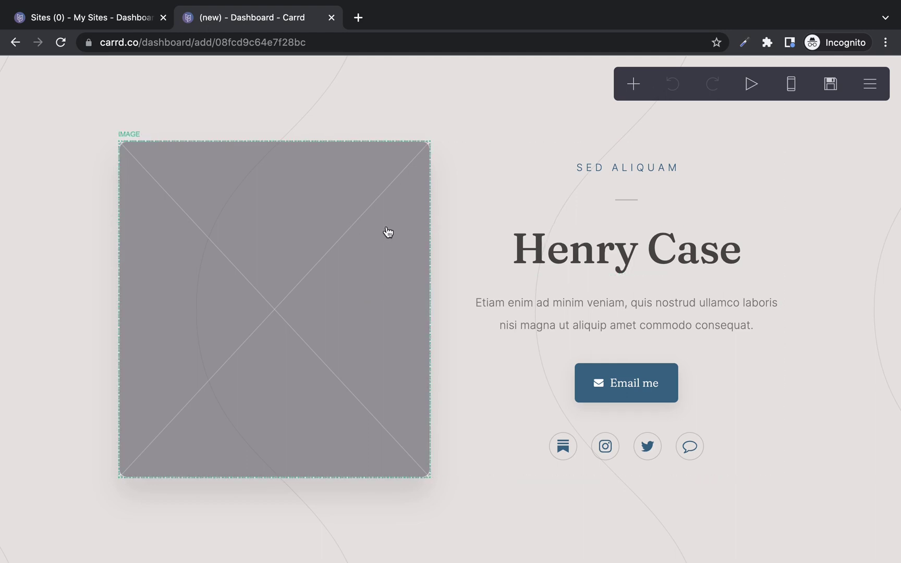
left_click(289, 258)
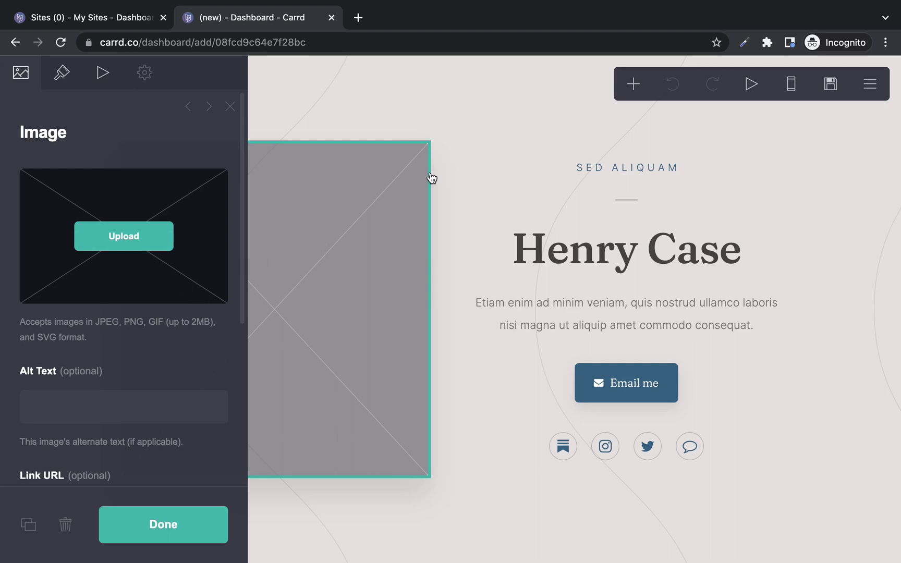
left_click(440, 123)
left_click(230, 107)
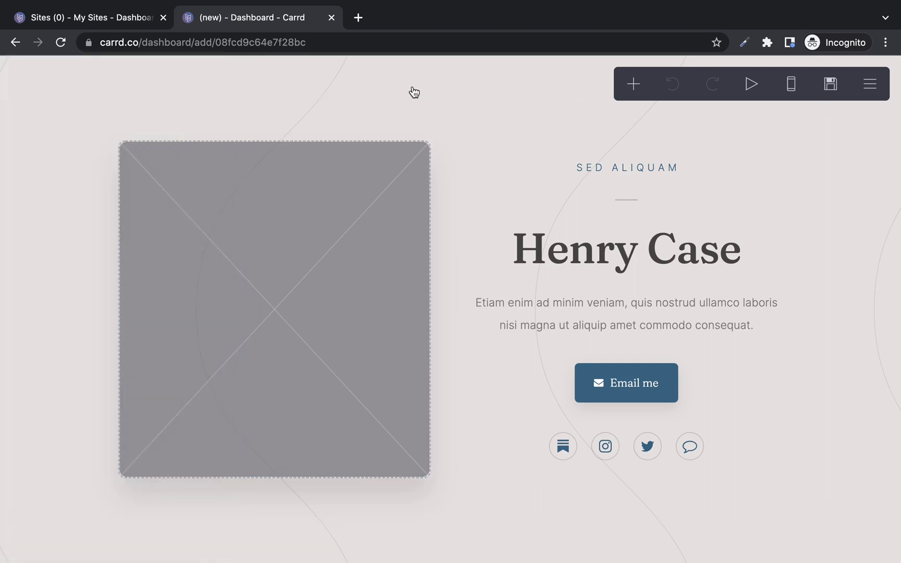
left_click(568, 249)
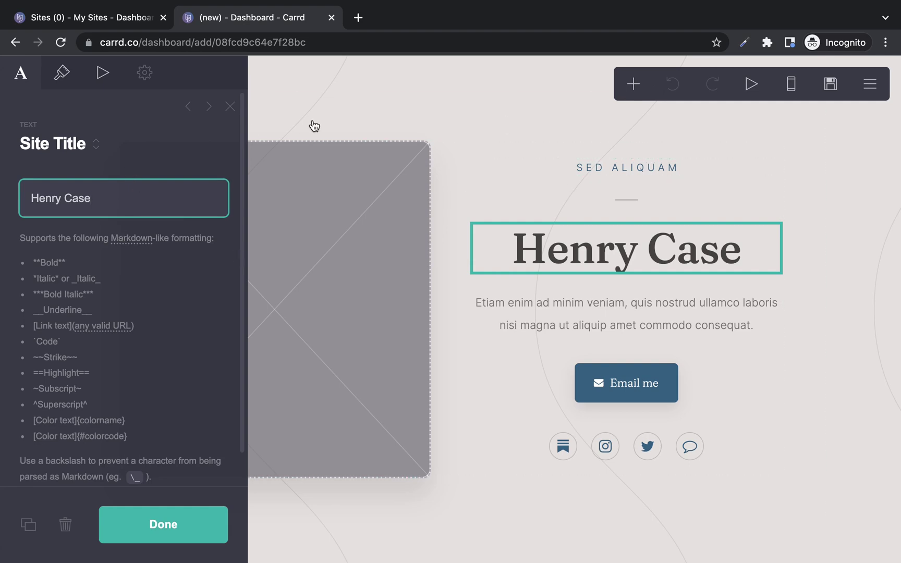
left_click(231, 107)
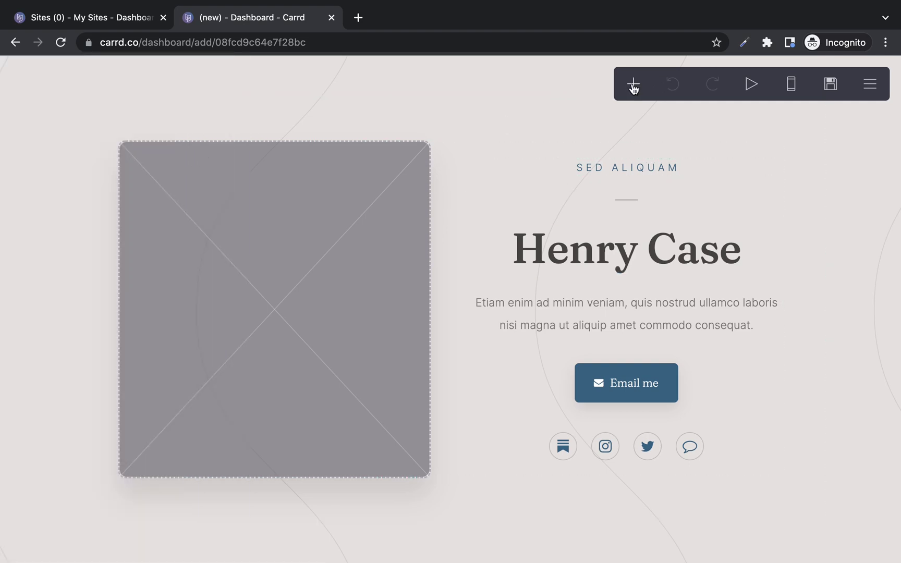
left_click(633, 84)
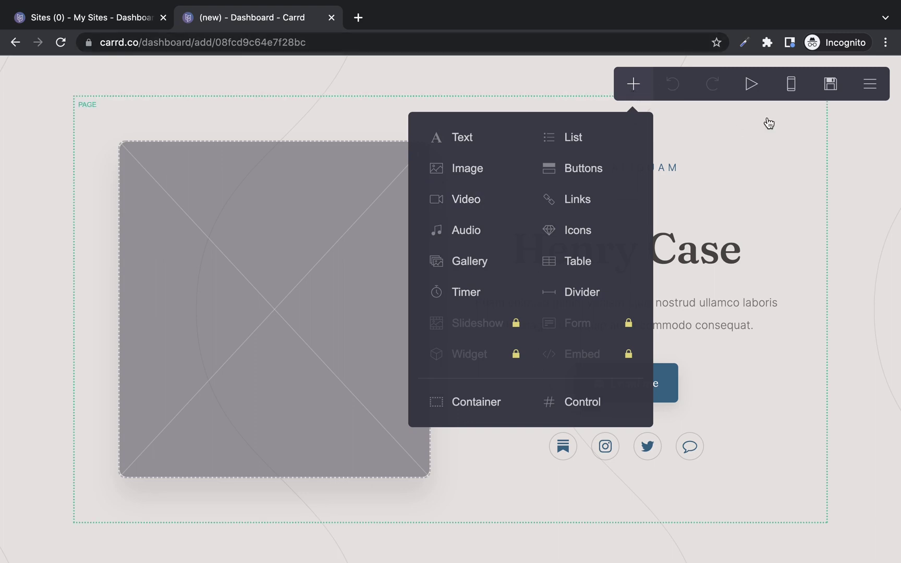
left_click(629, 88)
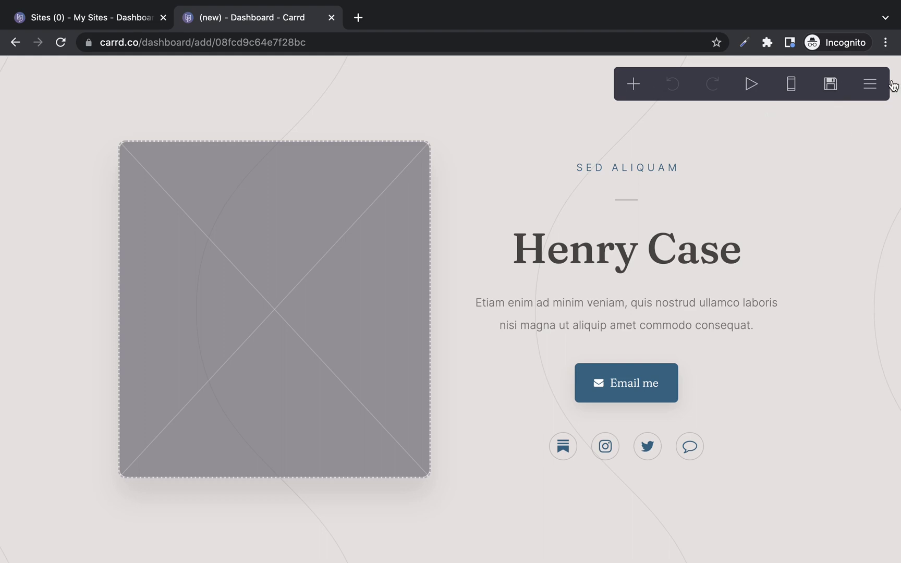
left_click(878, 85)
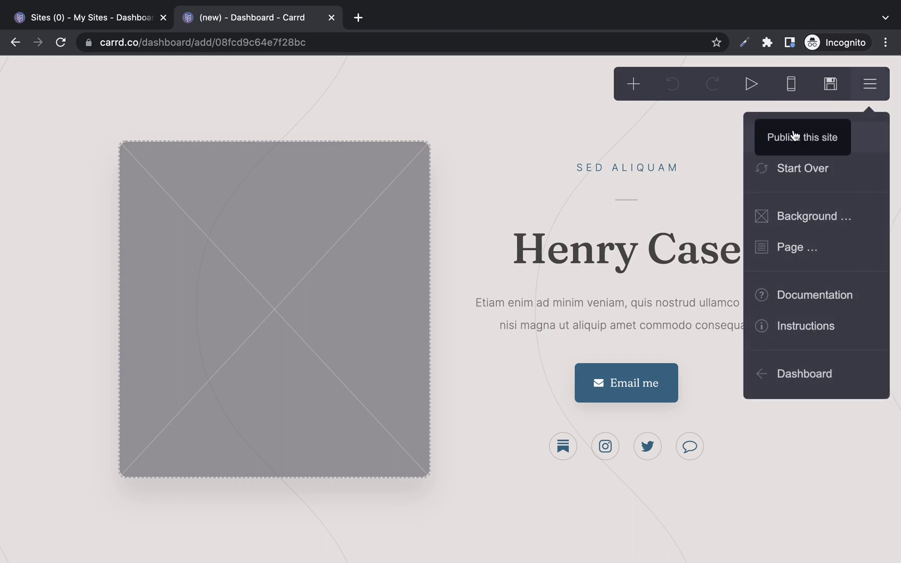
left_click(789, 170)
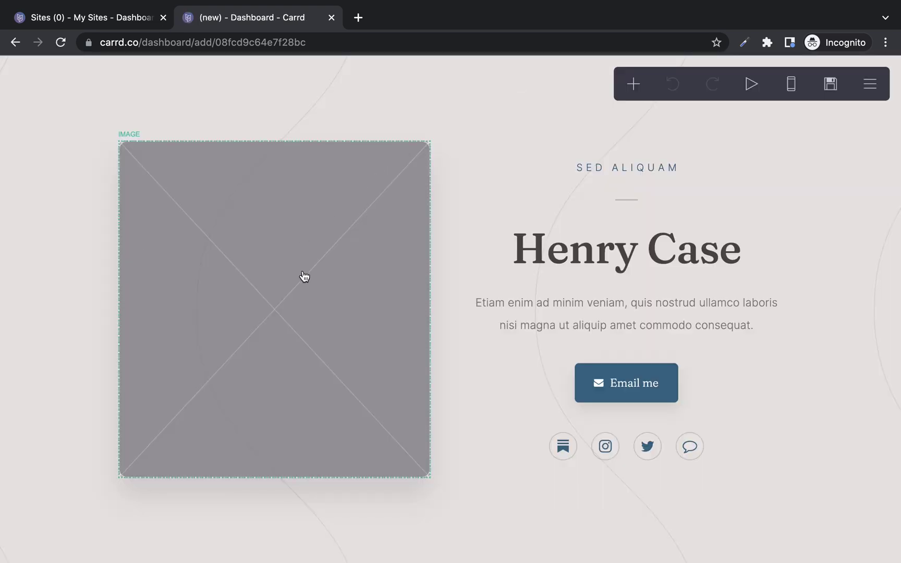
Upload the portrait photo into the placeholder image, crop it to the full picture, and accept.
left_click(303, 277)
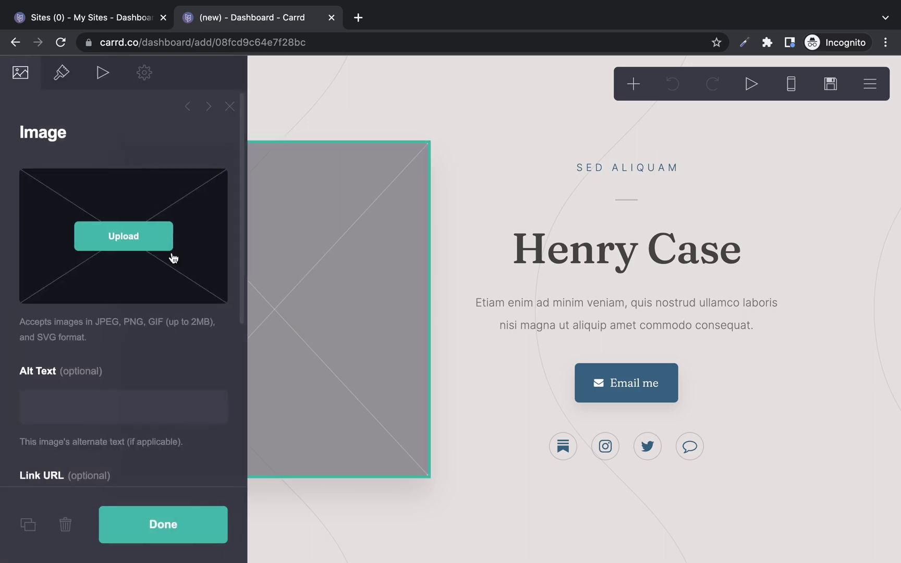
left_click(143, 236)
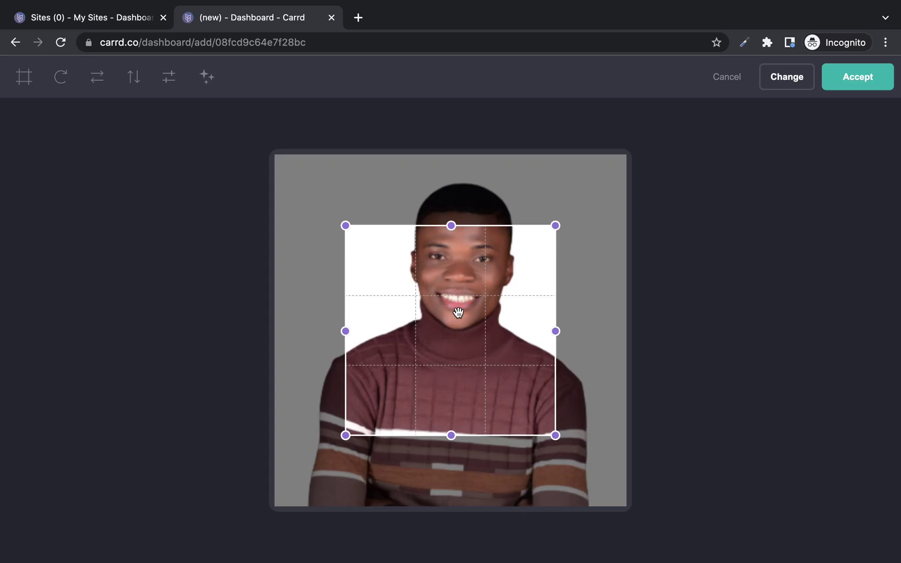
left_click_drag(459, 312, 527, 408)
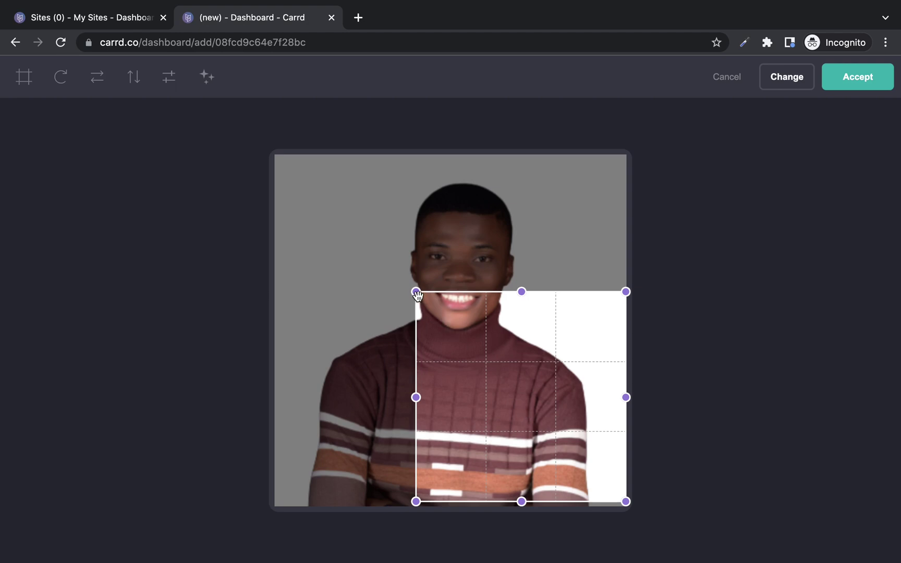
left_click_drag(417, 295, 280, 210)
left_click_drag(453, 208, 458, 141)
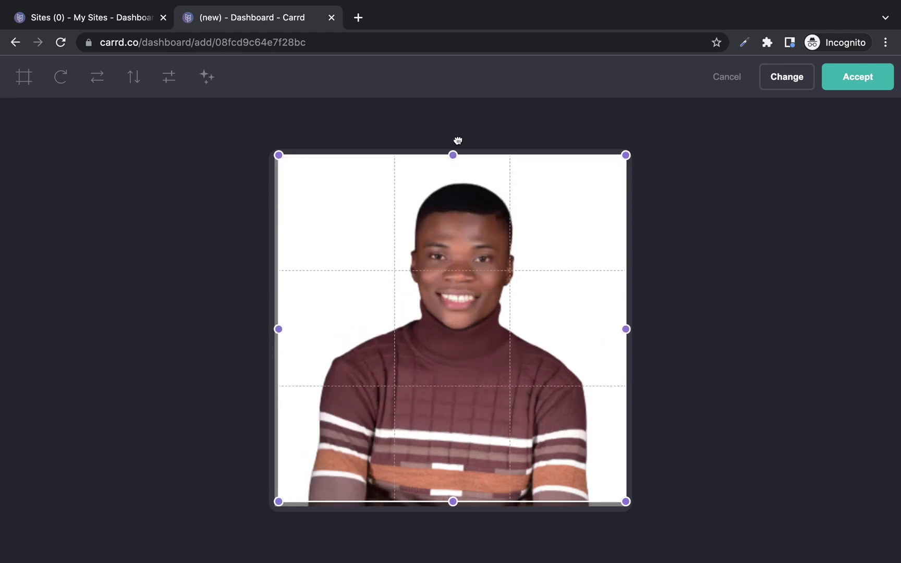
left_click(859, 77)
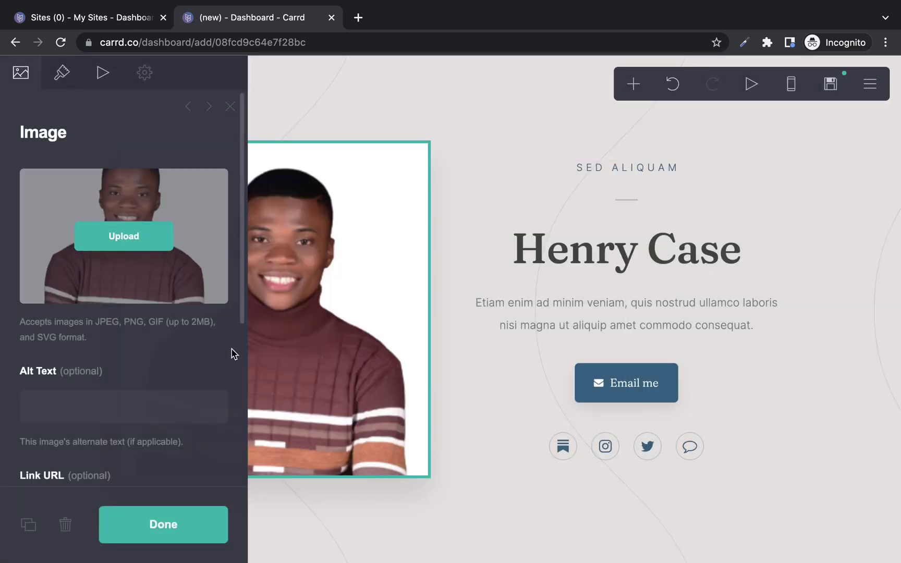
scroll(231, 355, "down", 5)
scroll(135, 291, "up", 3)
left_click(135, 291)
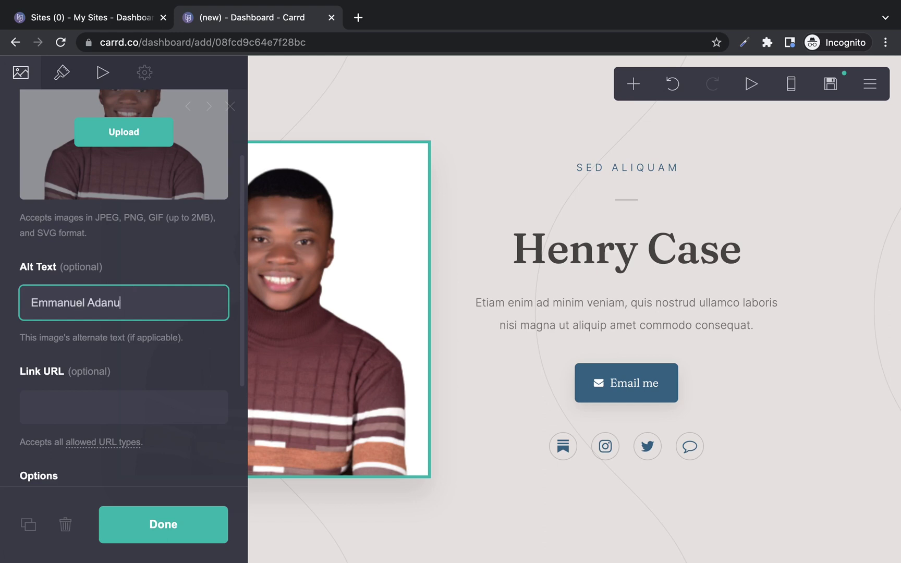
left_click(118, 411)
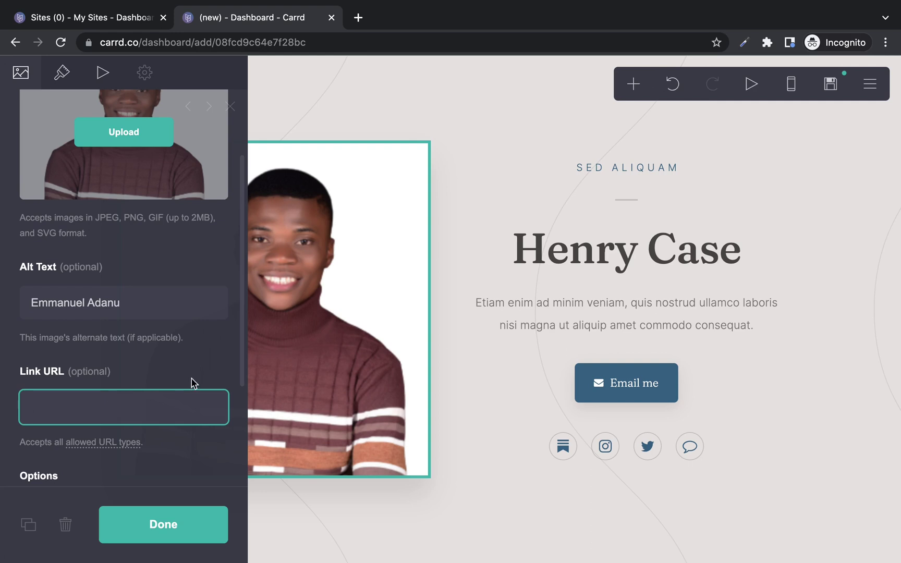
left_click(210, 373)
left_click(155, 531)
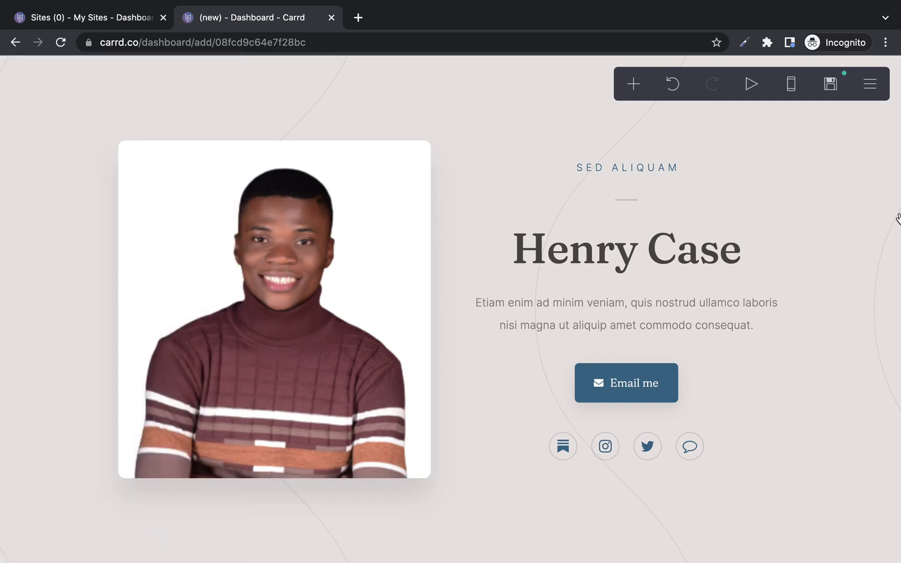
Replace the site title with the owner's full name, wrapped in single asterisks for italics.
left_click(624, 249)
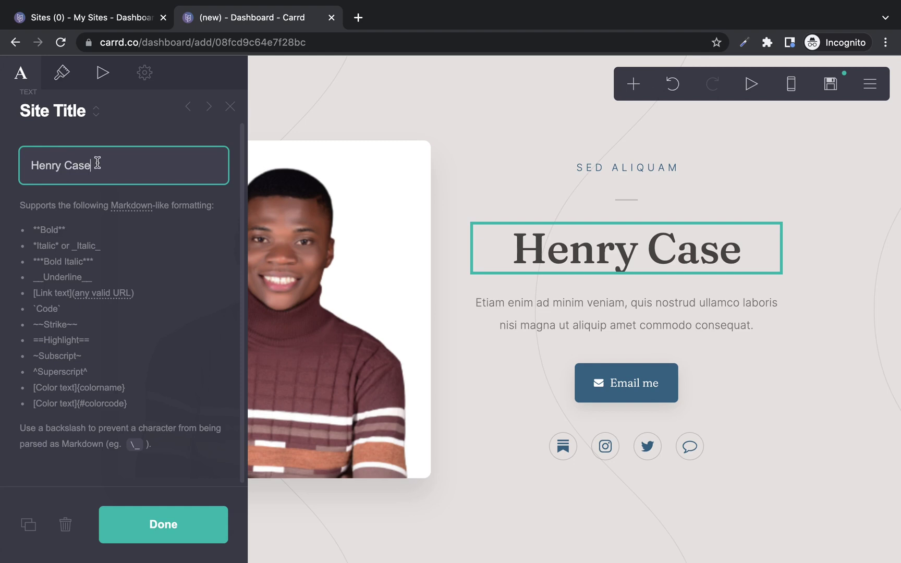
key("shift+Left")
key("shift+Left")
key("shift+Left")
key("shift+Left")
key("shift+Left")
key("shift+Left")
key("shift+Left")
key("shift+Left")
key("shift+Left")
key("shift+Left")
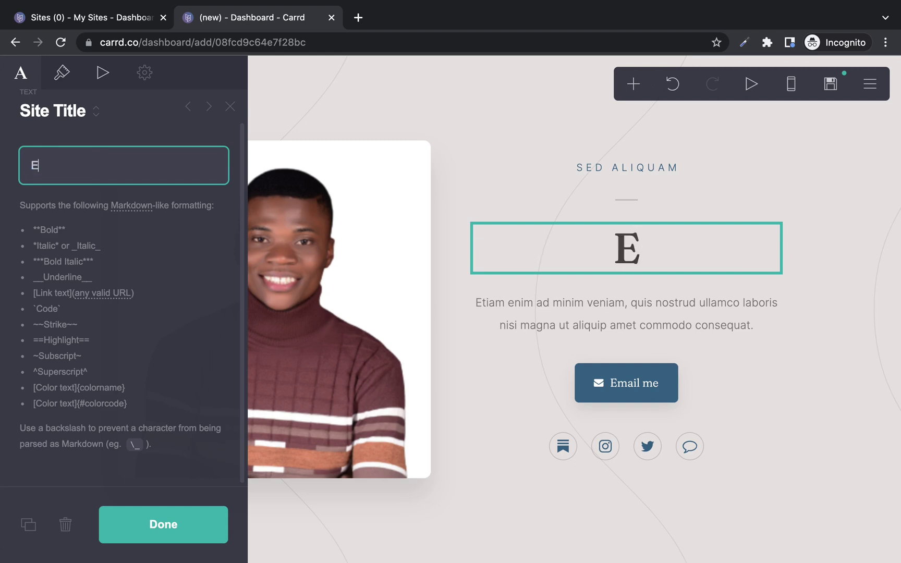
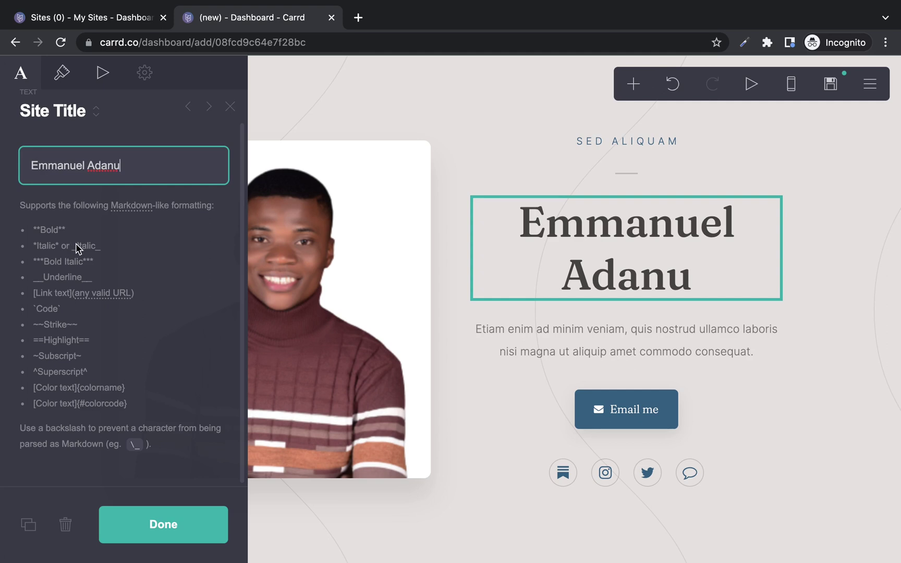
type("**")
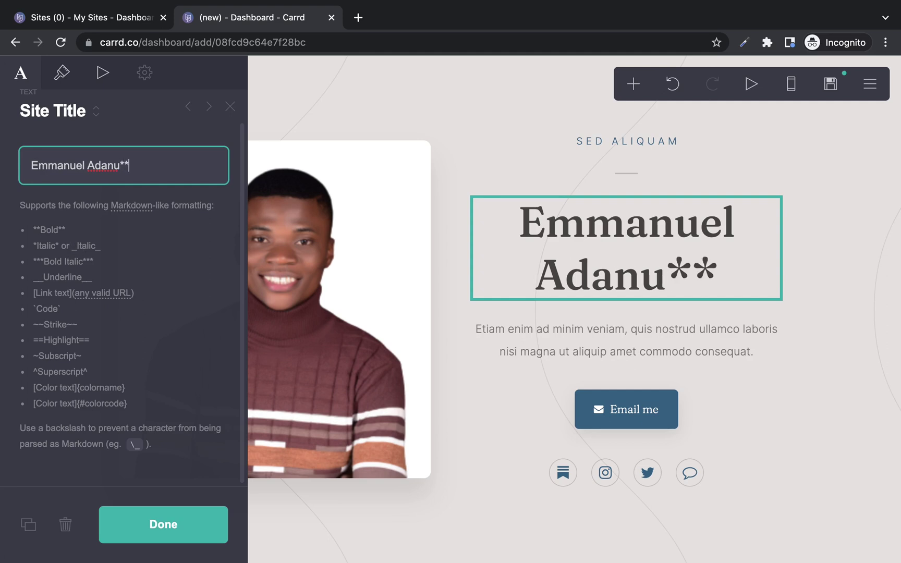
left_click(31, 166)
type("**")
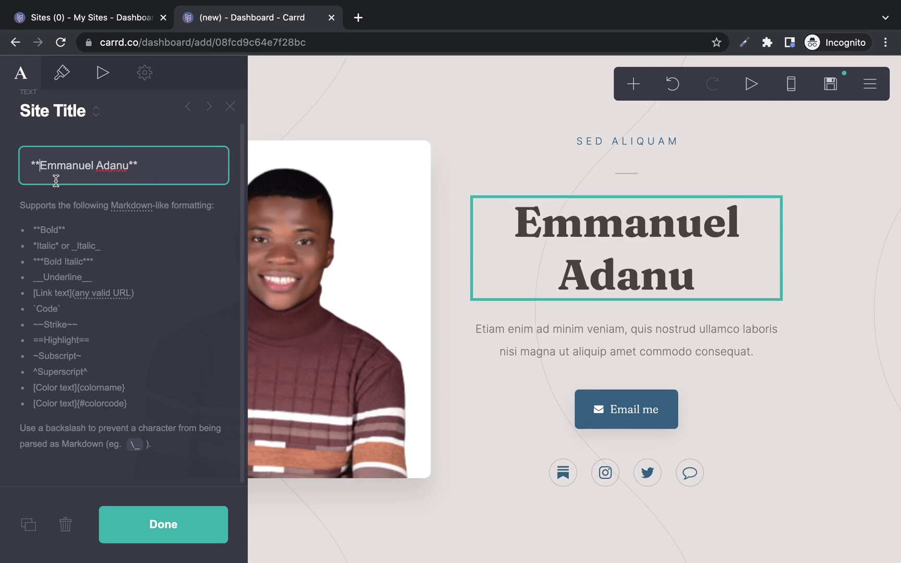
key("BackSpace")
left_click(159, 162)
key("BackSpace")
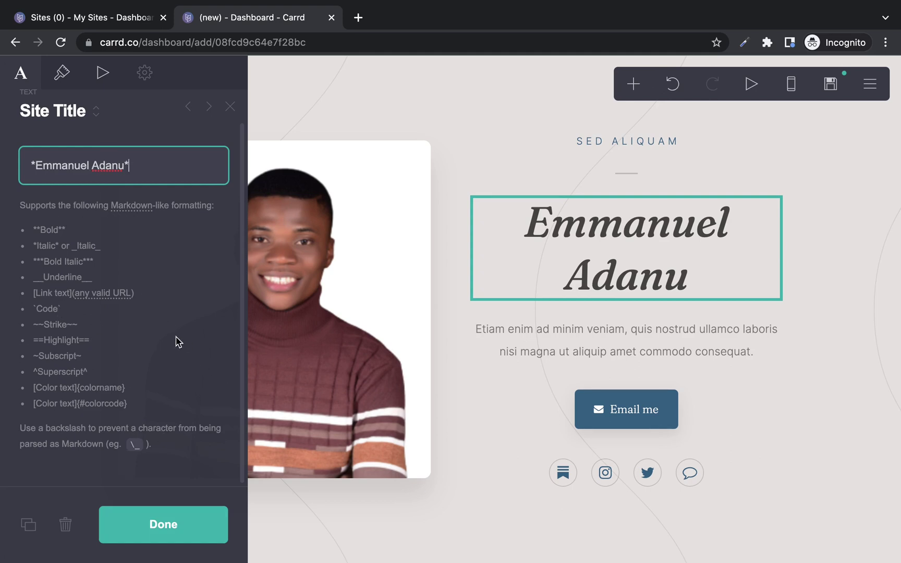
Set the name heading to size 3.375 and Semi Bold weight, then finish editing.
left_click(62, 75)
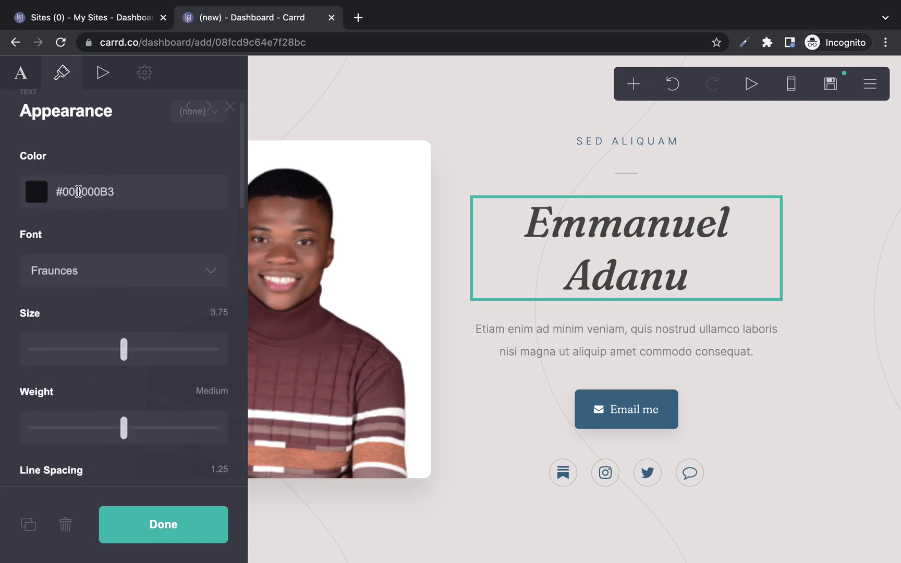
left_click_drag(124, 349, 113, 350)
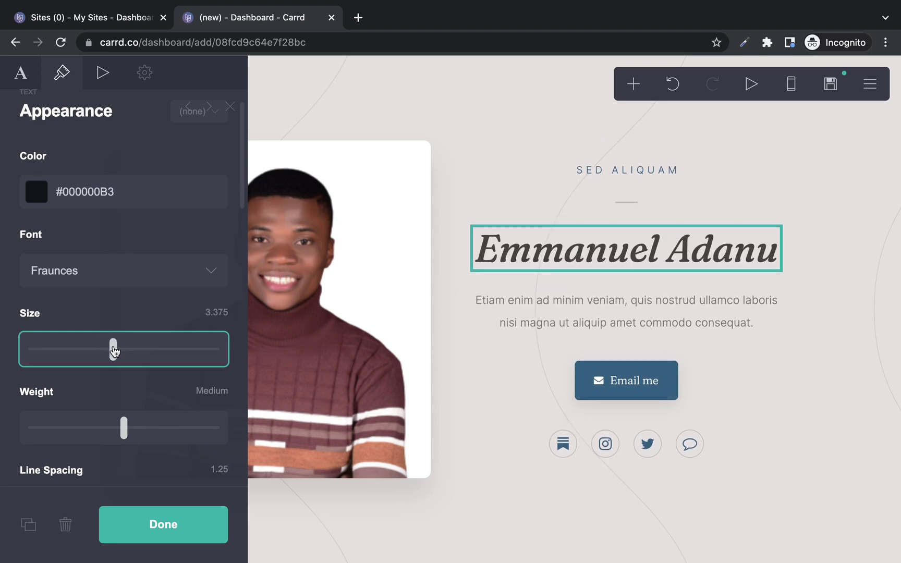
left_click(124, 431)
left_click_drag(114, 431, 145, 428)
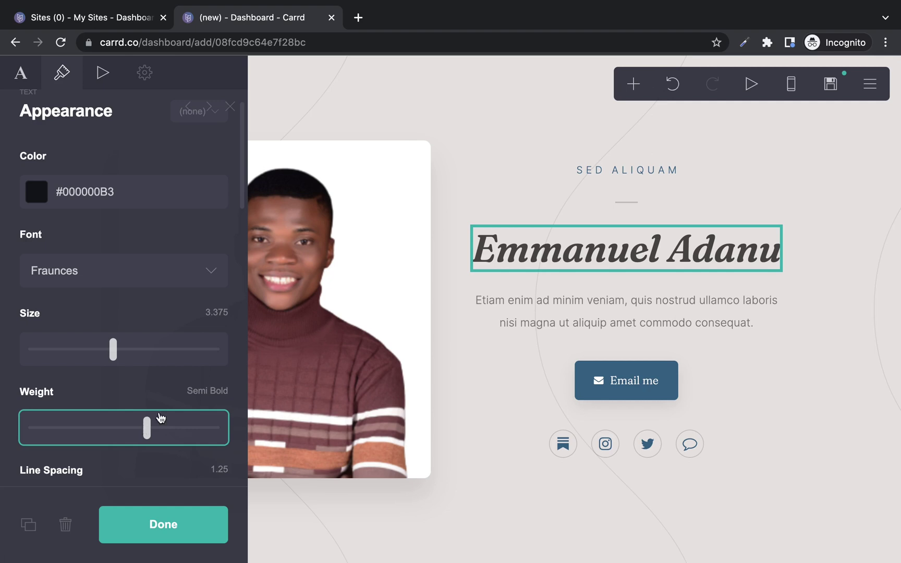
scroll(243, 396, "down", 10)
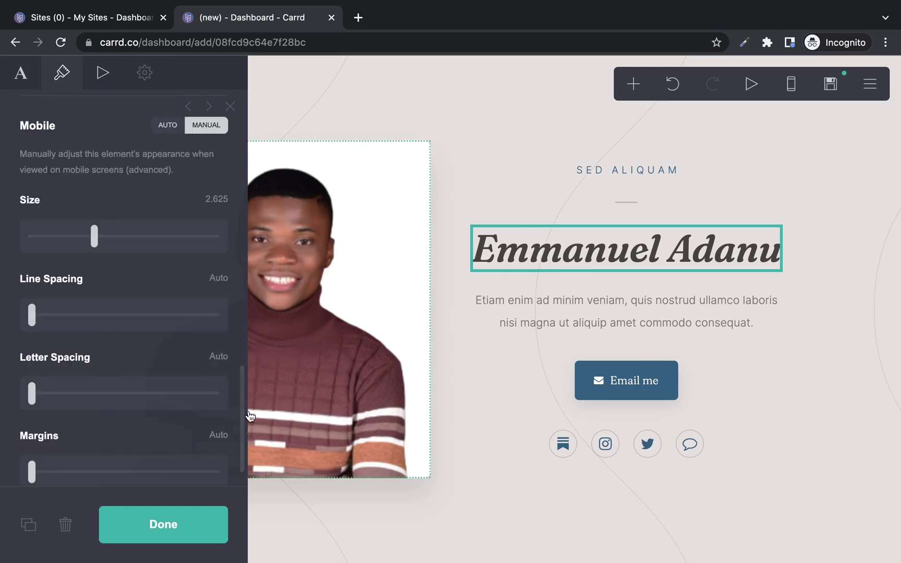
scroll(244, 285, "up", 4)
scroll(244, 286, "up", 6)
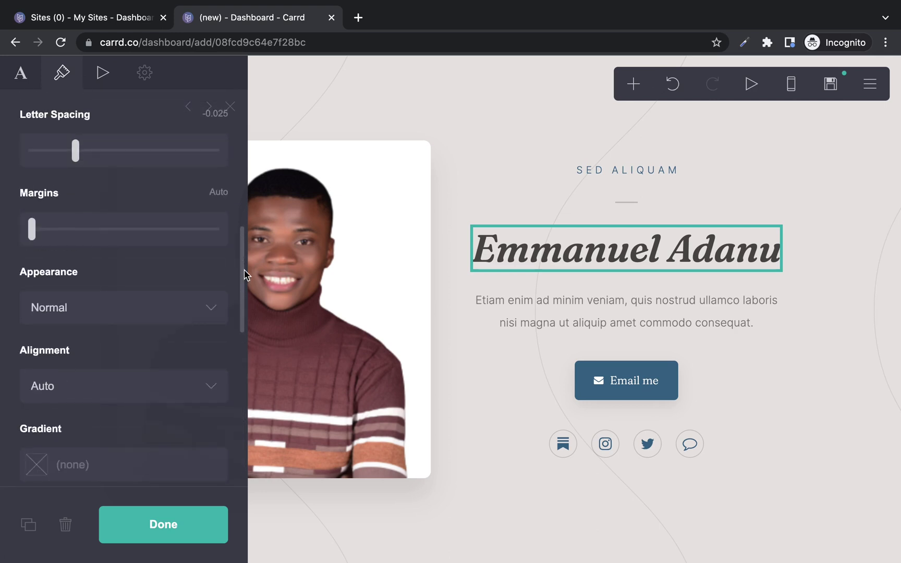
left_click(168, 518)
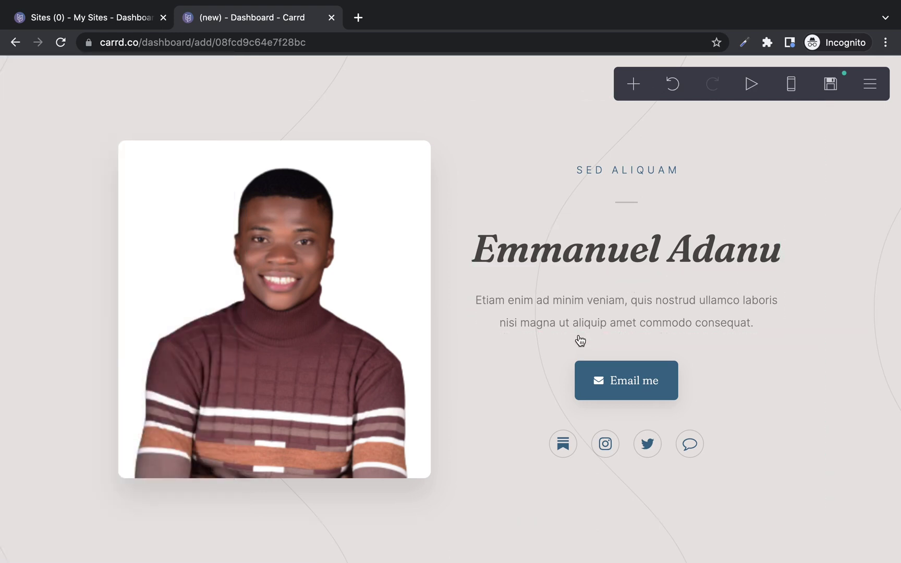
Change the paragraph to 'Welcome to my official carrd page. The buttons below will help you navigate to other resources'.
left_click(607, 309)
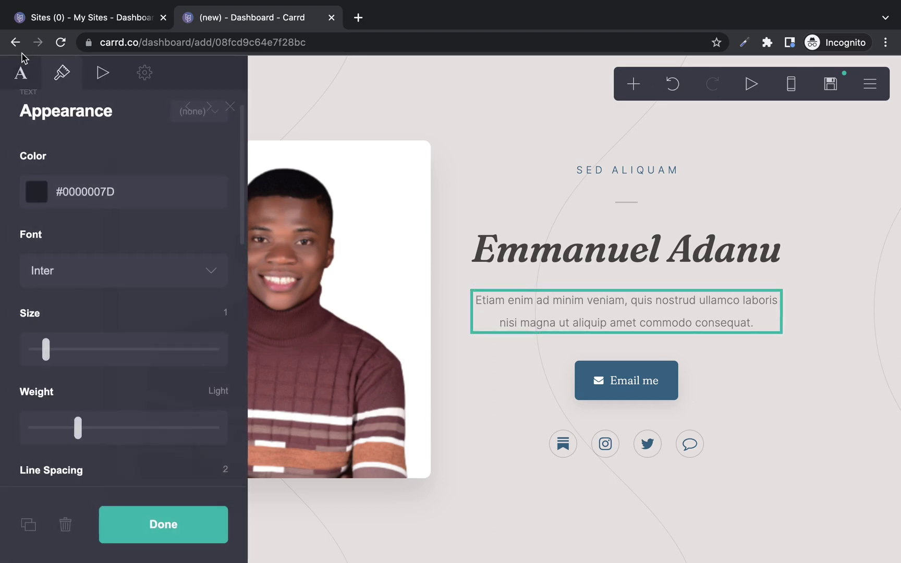
left_click(21, 72)
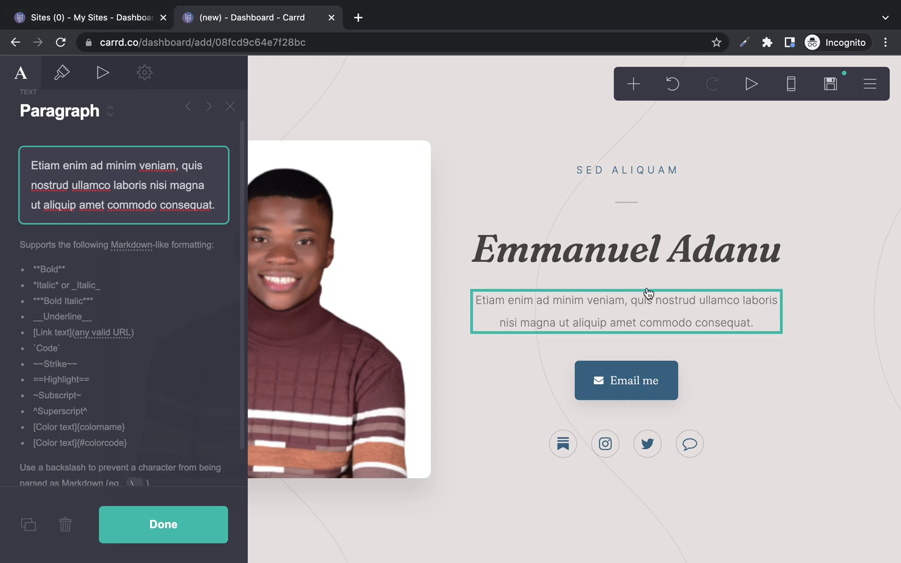
key("Escape")
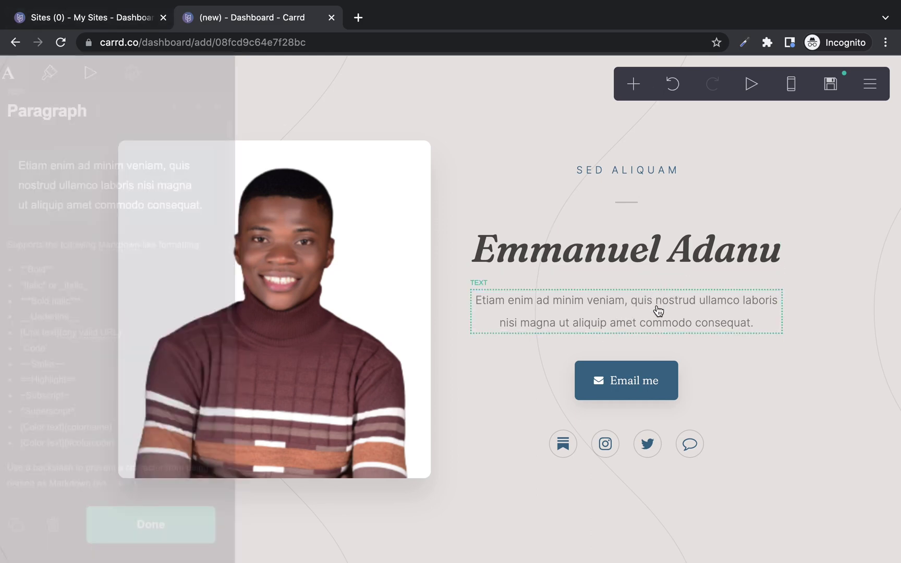
left_click(670, 302)
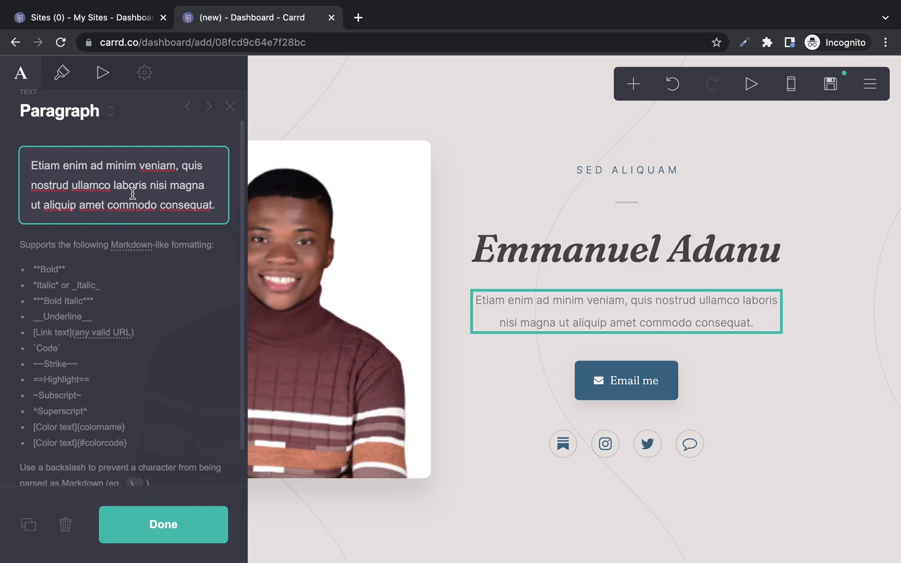
triple_click(148, 218)
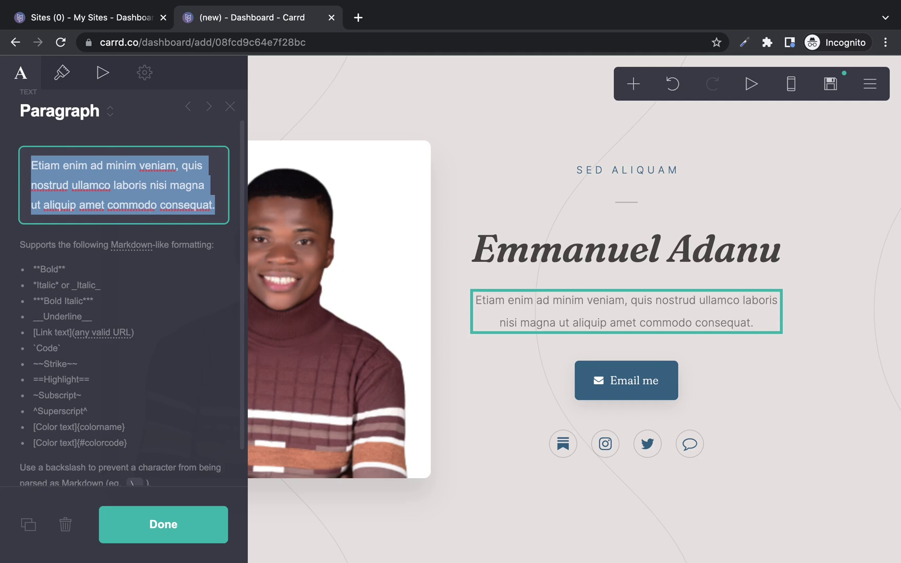
type("Welcome to ")
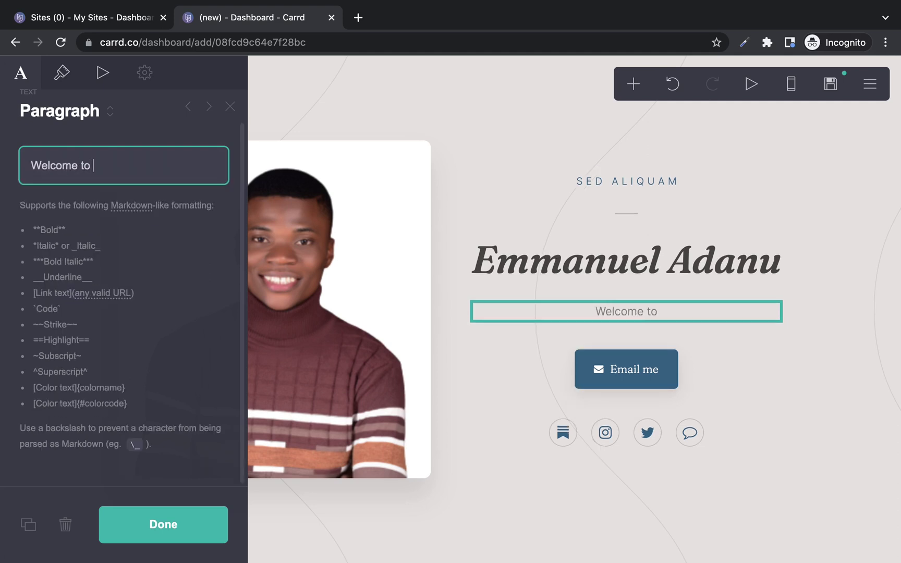
type("my officiap")
key("BackSpace")
type("l carrd ")
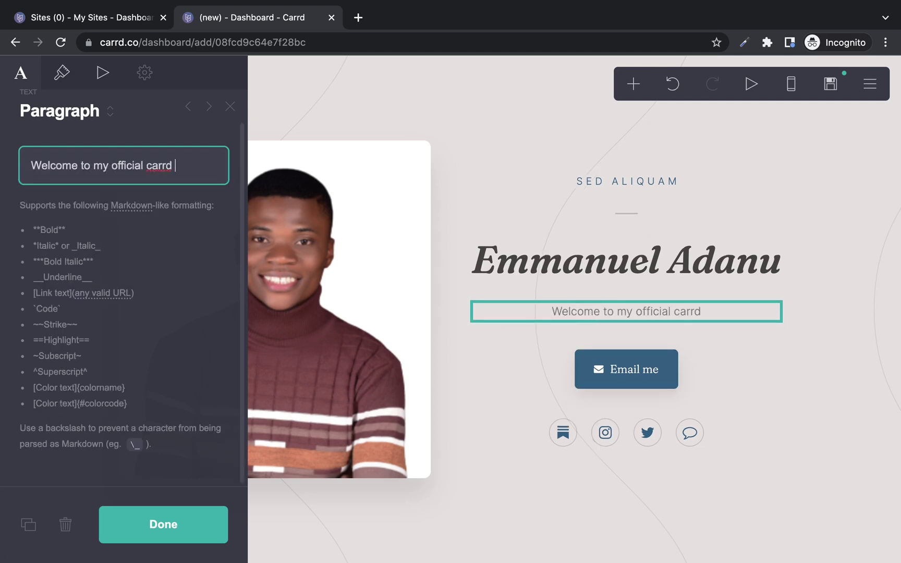
type("page. The buttons below will help you navigate to other resources")
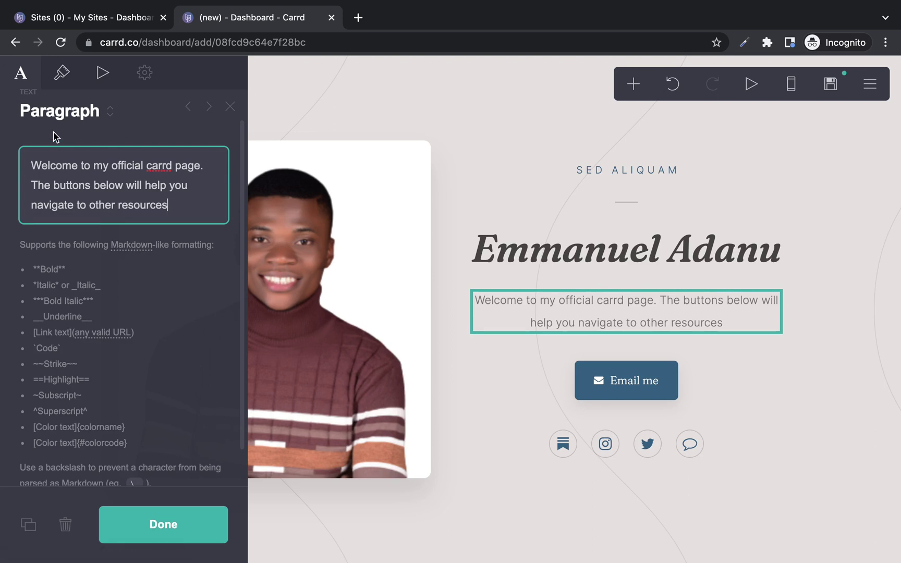
Review the welcome paragraph's appearance, animation and settings, keep the Inter font, and close the editor.
left_click(61, 73)
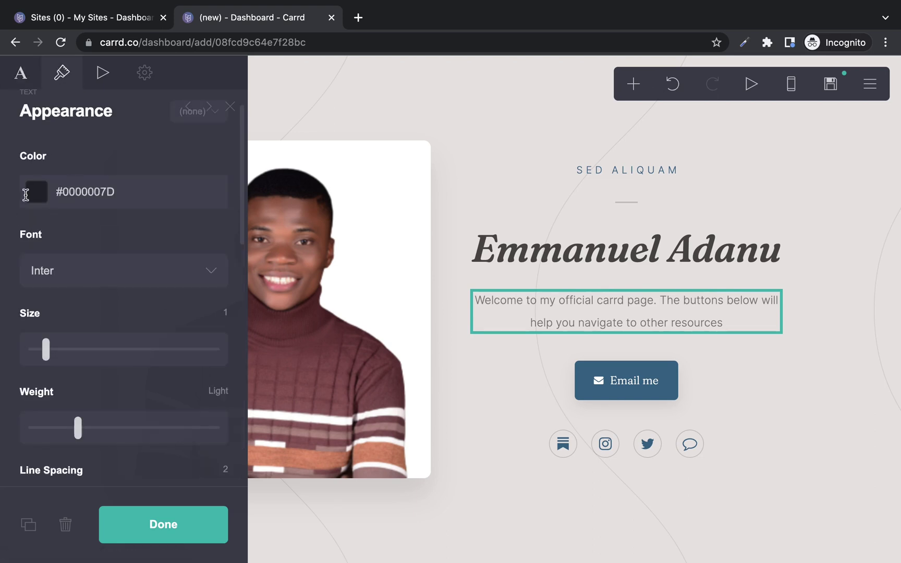
left_click(92, 271)
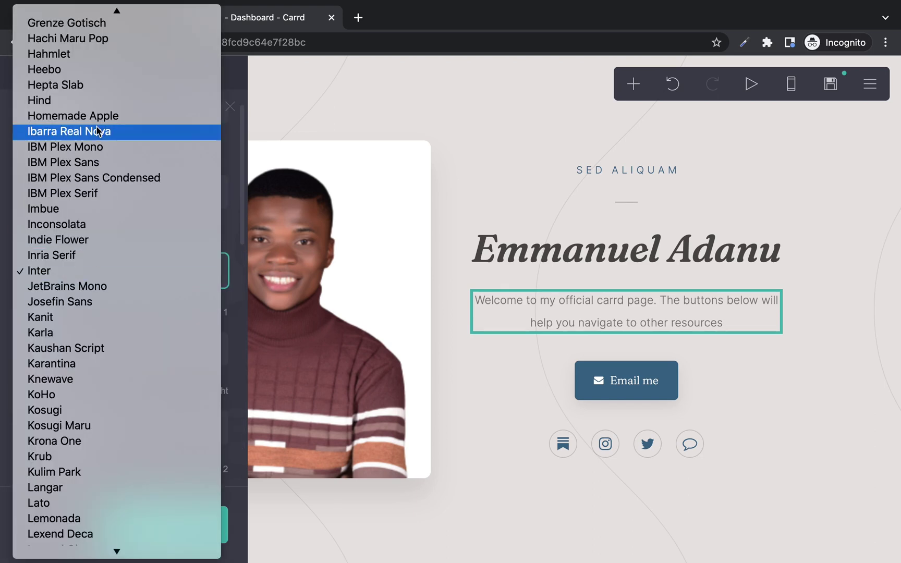
scroll(101, 106, "up", 3)
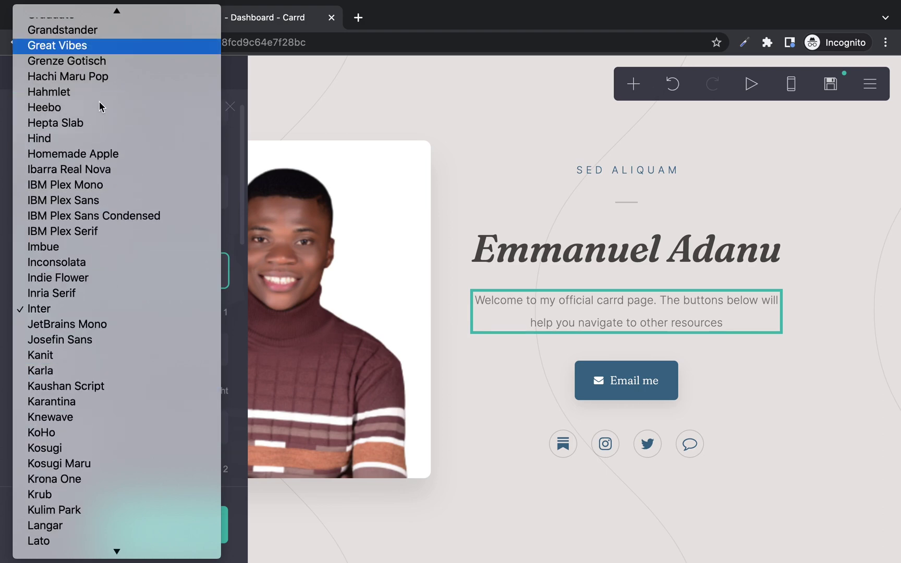
left_click(71, 347)
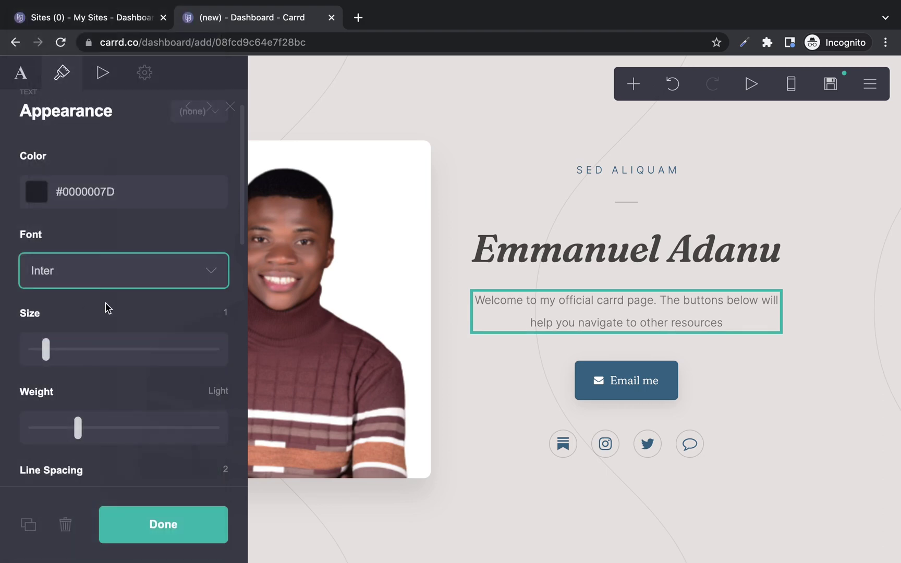
left_click_drag(45, 349, 46, 360)
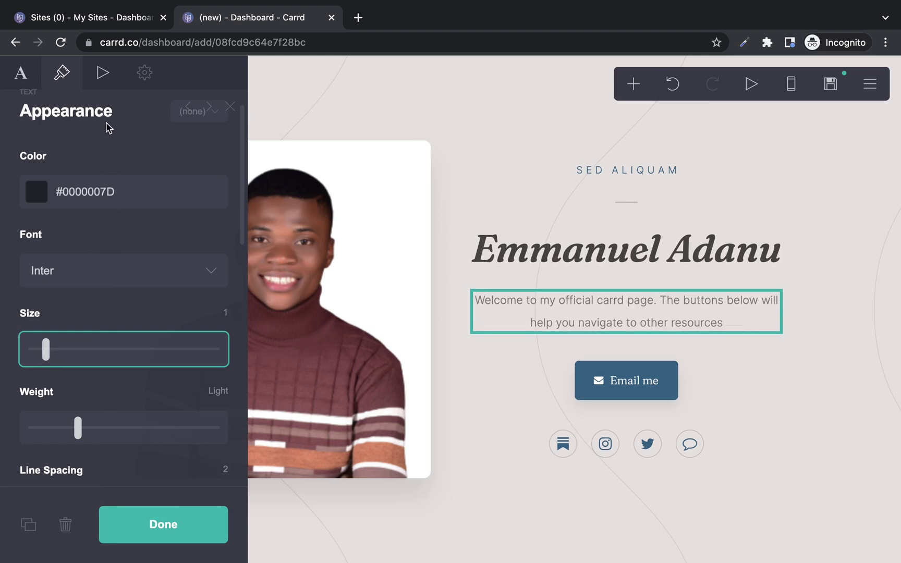
left_click(104, 75)
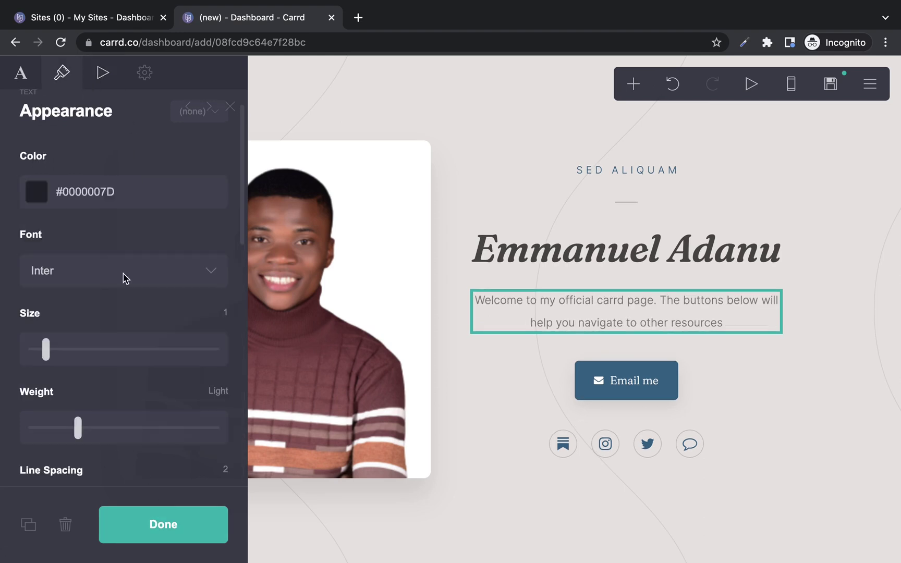
left_click(103, 76)
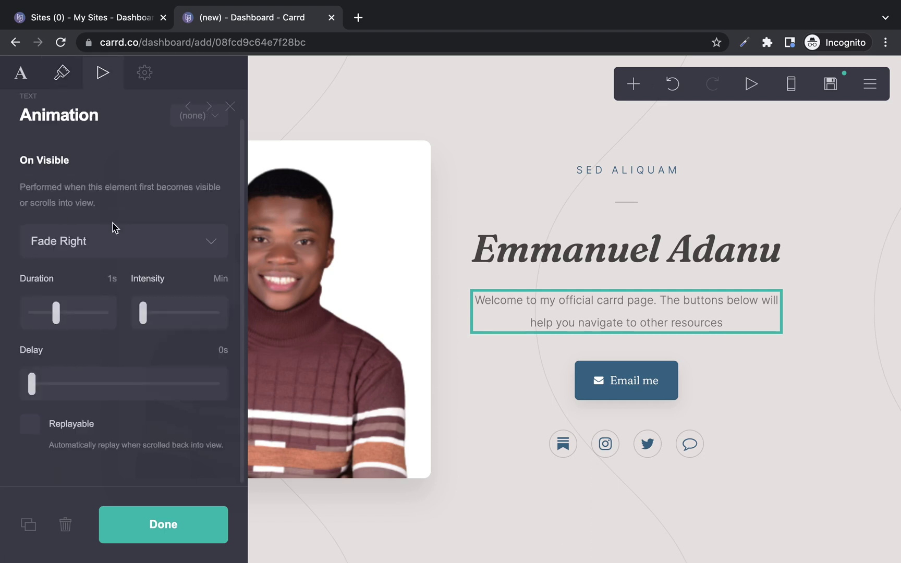
left_click(144, 76)
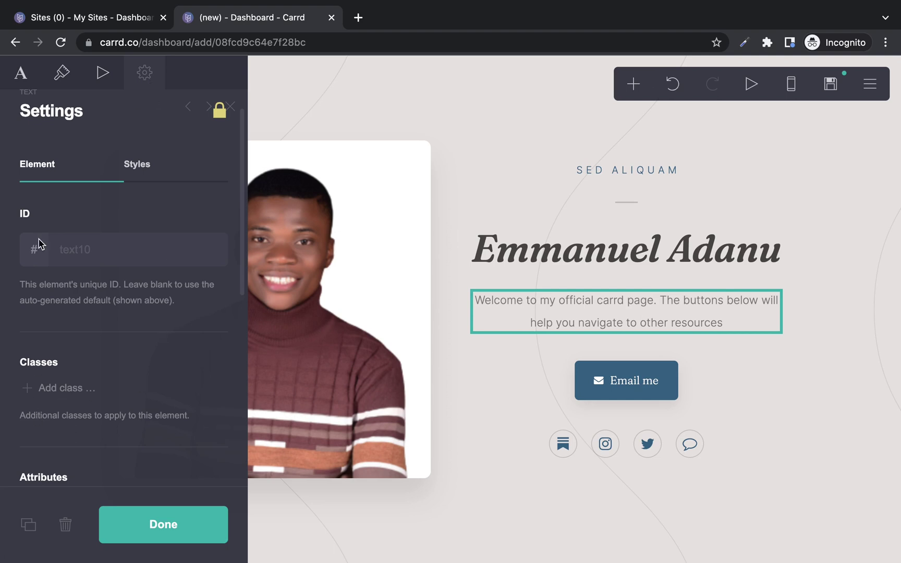
left_click(22, 83)
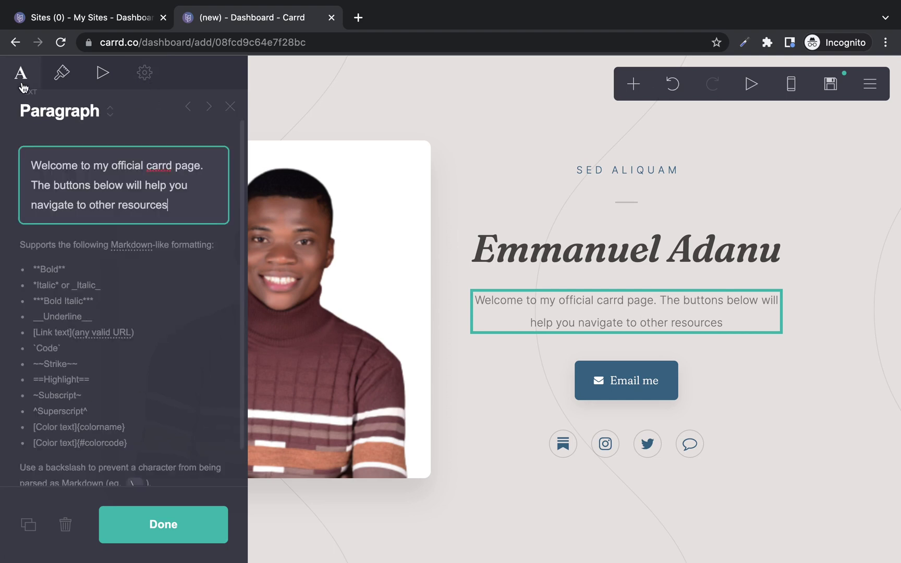
left_click(189, 525)
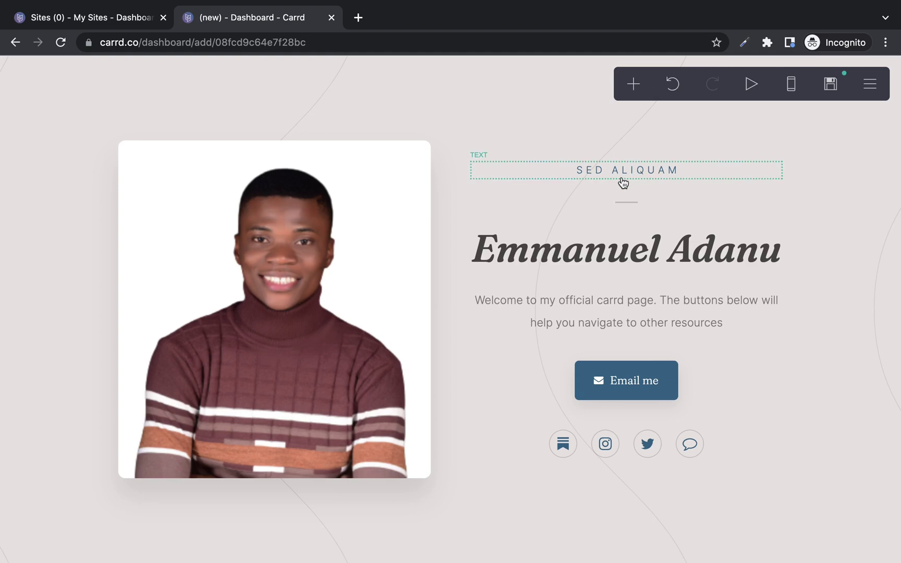
Replace the 'Sed Aliquam' tagline with the owner's name, wrapped in asterisks for italics.
left_click(623, 182)
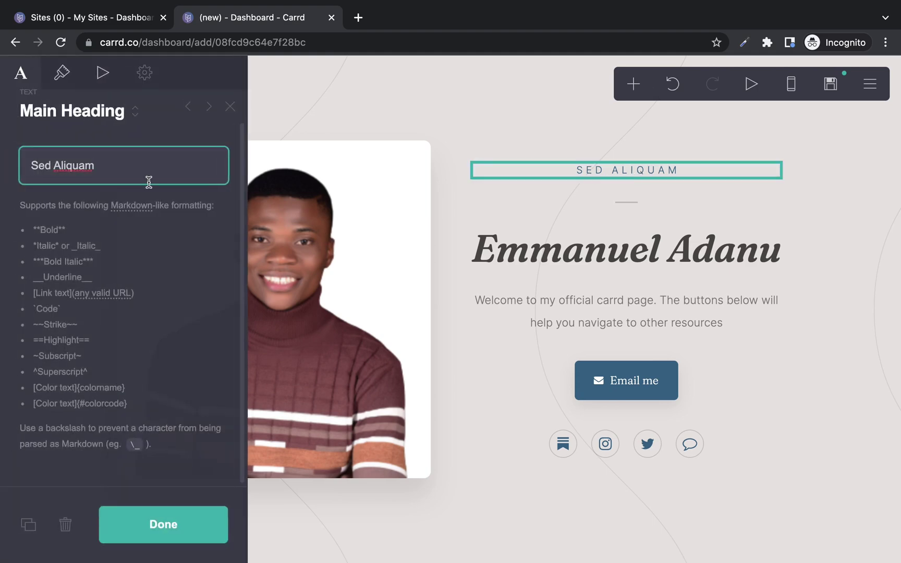
key("shift+Left")
key("shift+Left")
key("shift+Left")
key("shift+Left")
key("shift+Left")
key("shift+Left")
key("shift+Left")
key("shift+Left")
key("shift+Left")
key("shift+Left")
key("shift+Left")
type("The ")
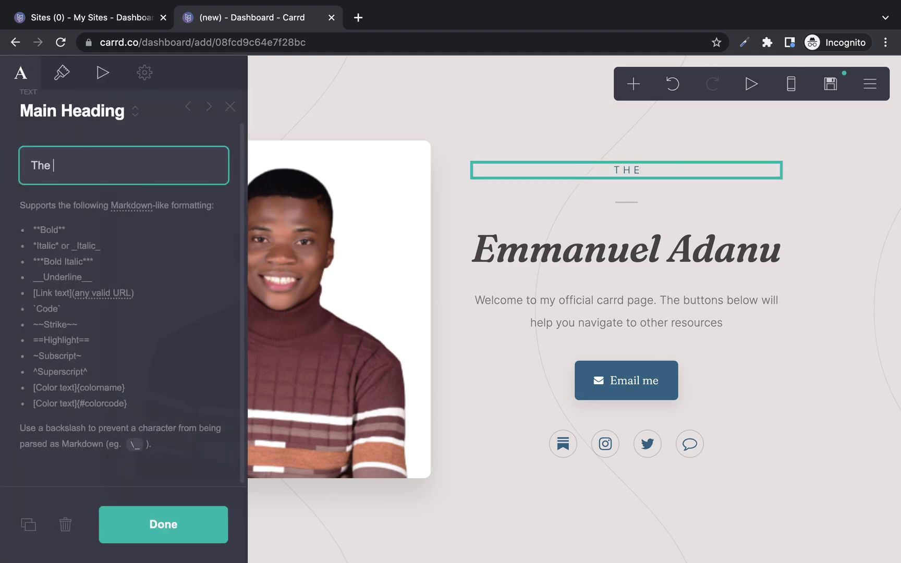
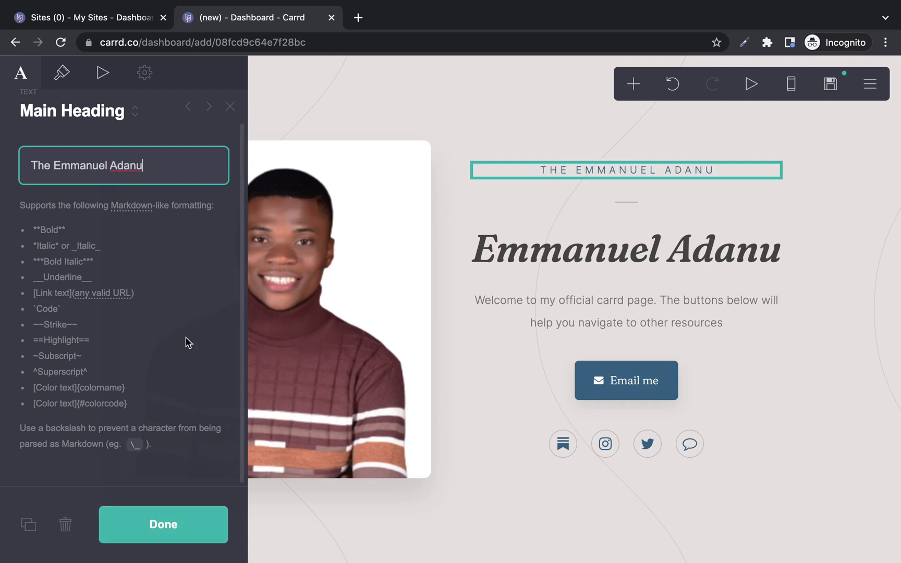
left_click(62, 72)
left_click(21, 73)
type("*")
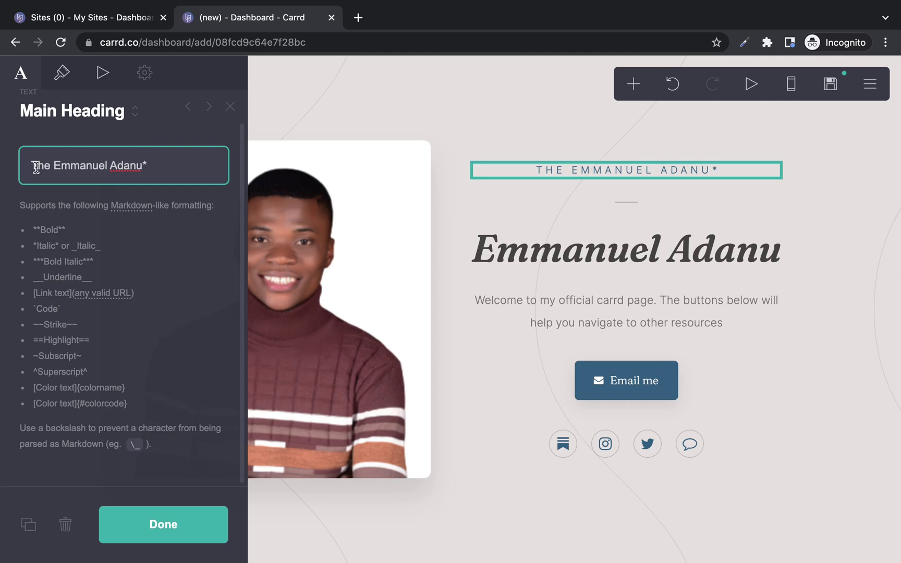
type("*")
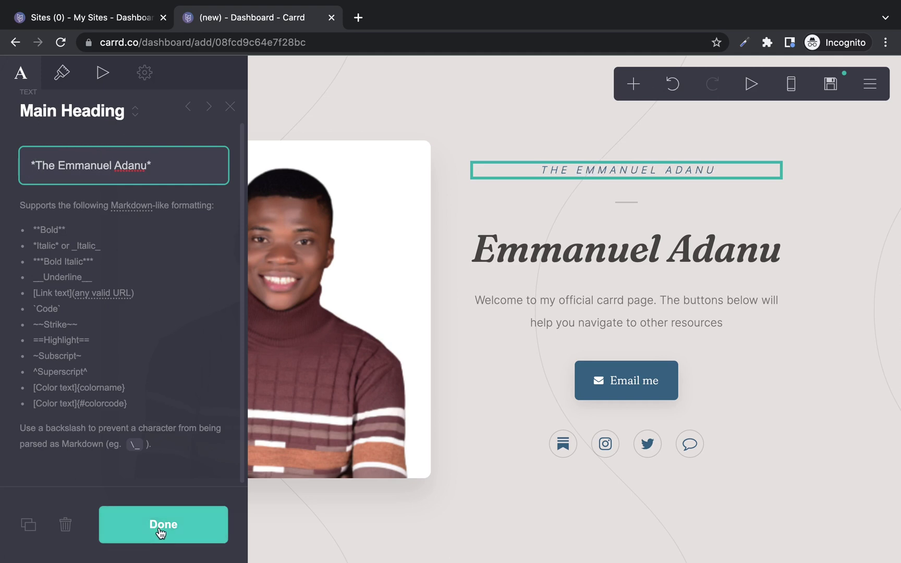
left_click(160, 533)
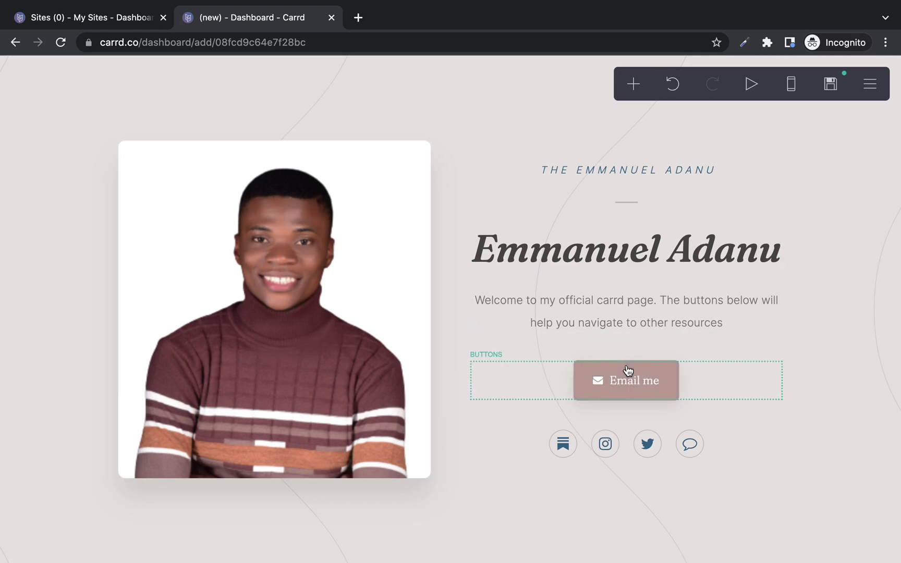
Change the Email me button's label to 'YouTube Channel'.
left_click(629, 372)
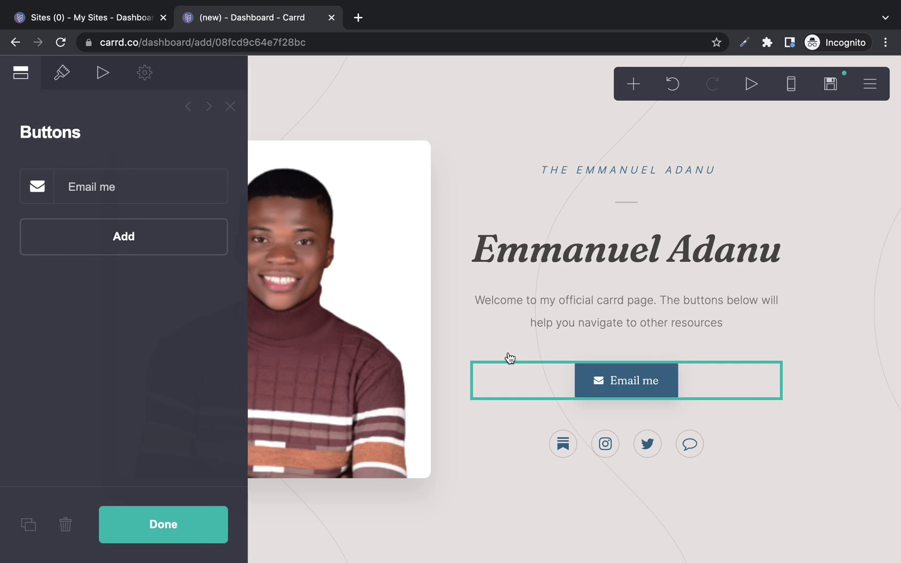
left_click(124, 183)
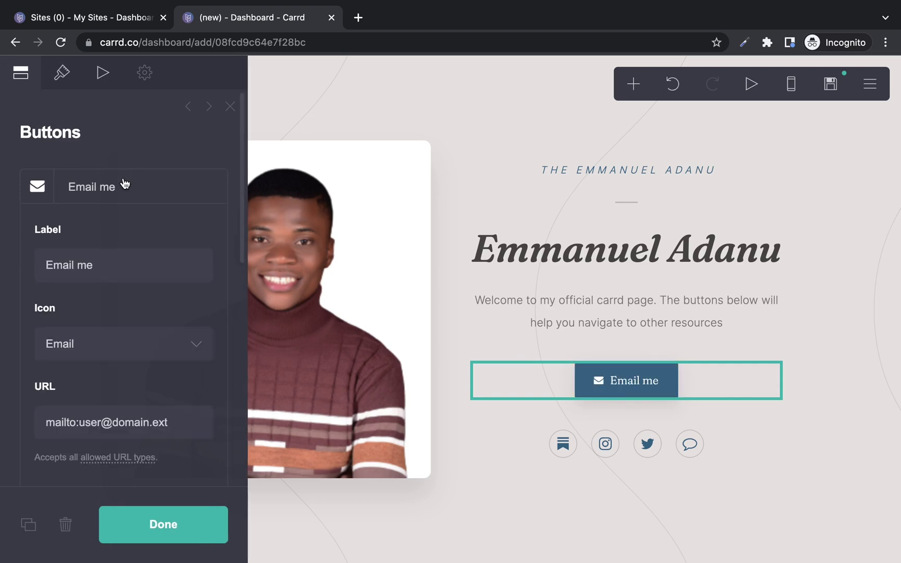
left_click(103, 266)
key("shift+Left")
key("shift+Left")
key("shift+Left")
key("shift+Left")
key("shift+Left")
key("shift+Left")
key("shift+Left")
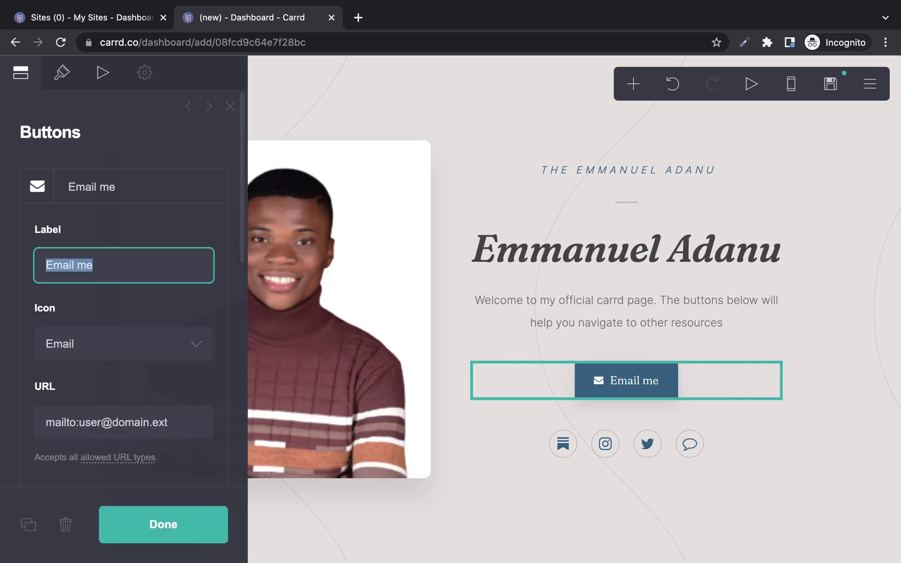
type("YouTube Channel")
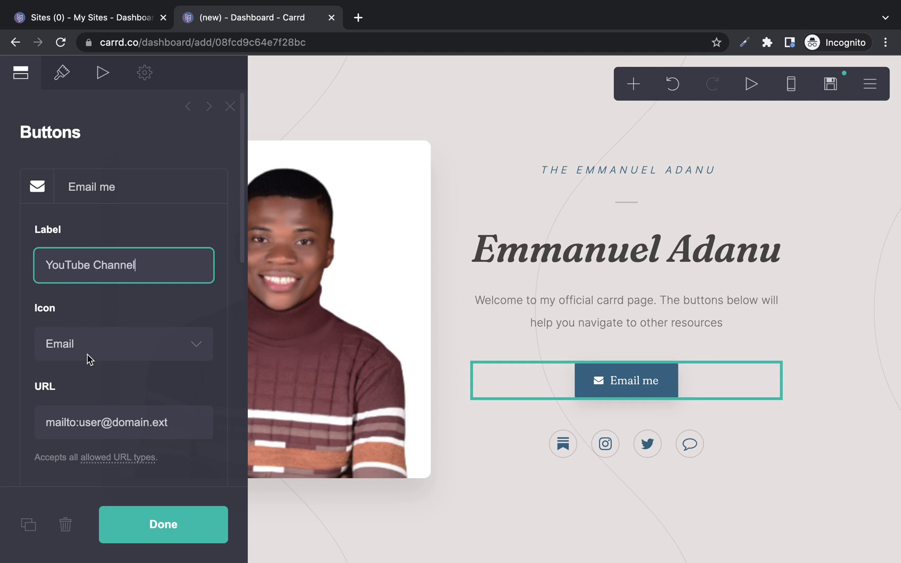
Give the button the YouTube icon.
left_click(89, 359)
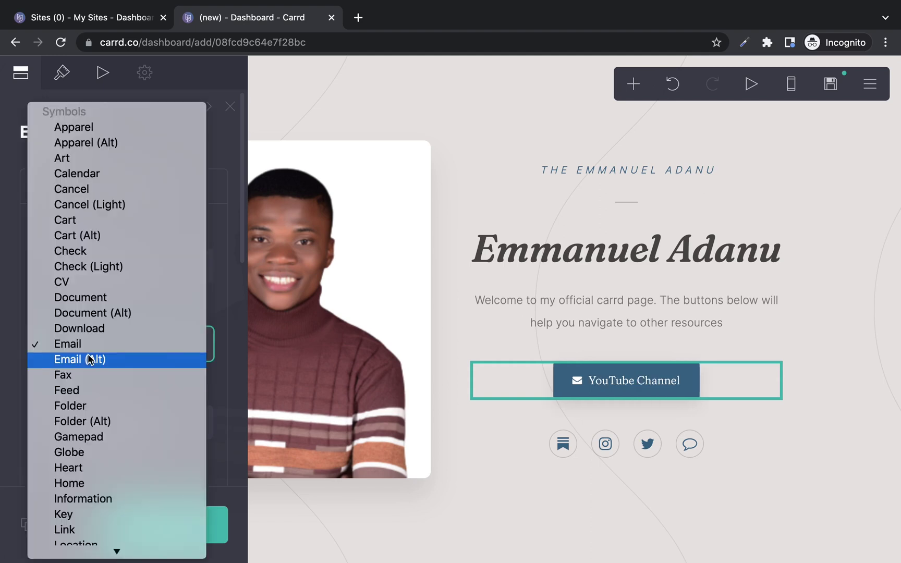
key("y")
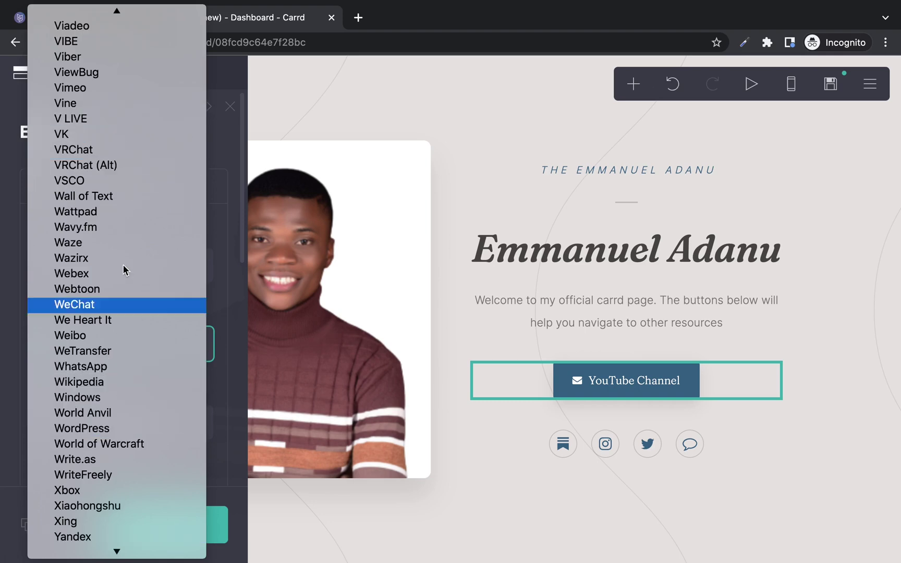
key("Up")
key("Up")
key("Up")
key("Up")
key("Up")
key("Up")
key("Up")
key("Up")
key("Up")
key("Up")
key("Up")
key("Up")
key("Up")
key("Up")
key("Up")
key("Up")
key("Up")
key("Up")
key("Up")
key("Up")
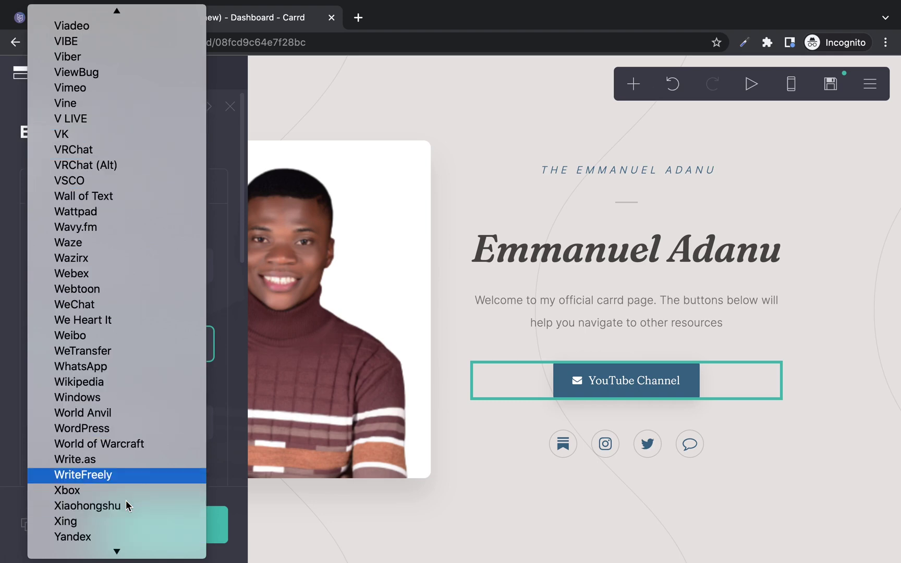
key("Up")
key("Up")
key("Up")
key("Up")
key("Up")
key("Up")
key("Up")
key("Up")
key("Up")
key("Up")
key("Up")
key("Up")
key("Up")
key("Up")
key("Up")
key("Up")
key("Up")
key("Up")
key("Up")
key("Up")
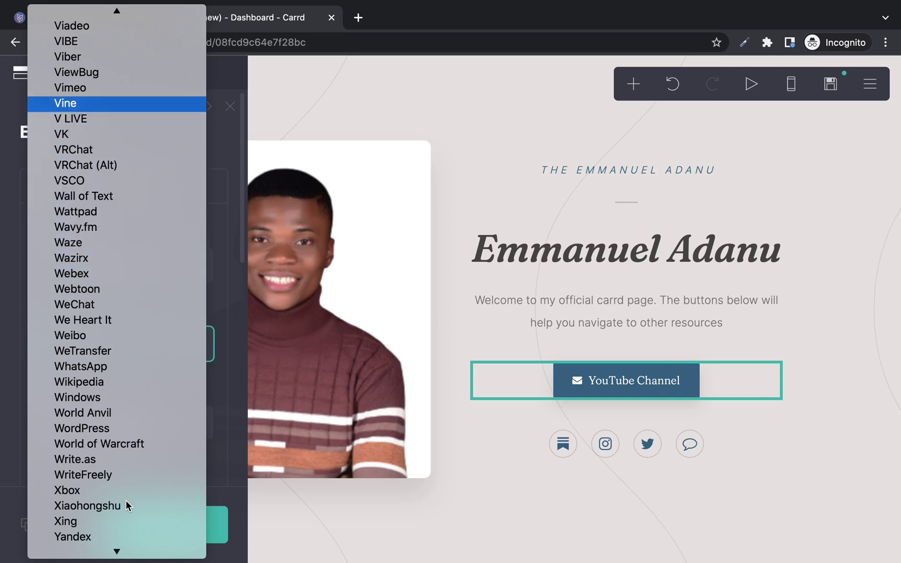
key("Up")
key("Up")
key("Up")
key("Up")
key("Up")
key("Up")
key("Up")
key("Up")
key("Up")
key("Up")
key("Up")
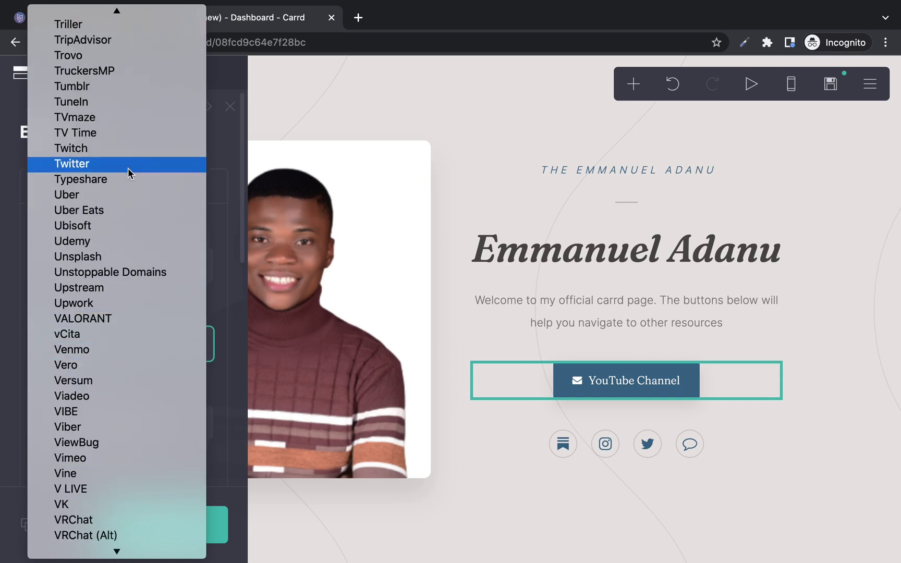
key("z")
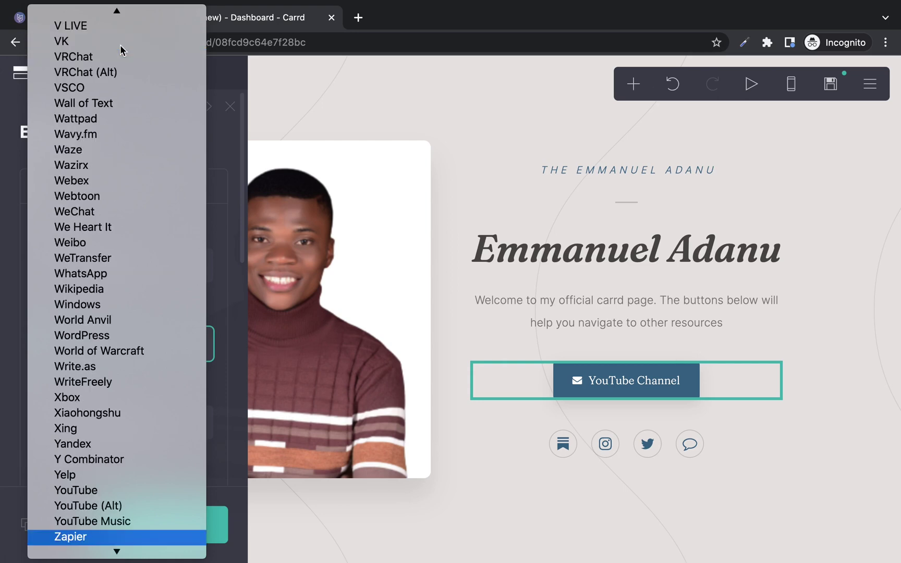
left_click(84, 489)
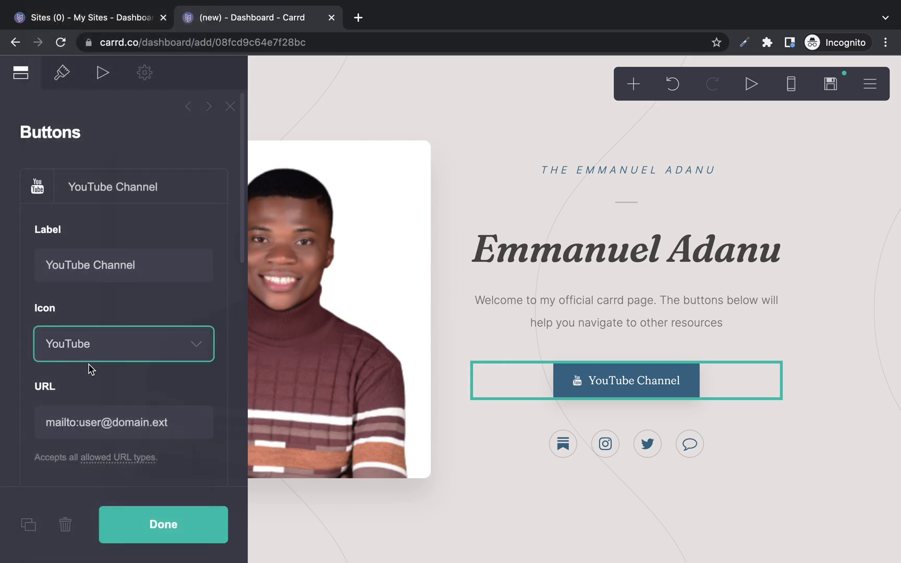
Replace the button's mailto link with the pasted YouTube channel URL.
triple_click(122, 420)
key("super+v")
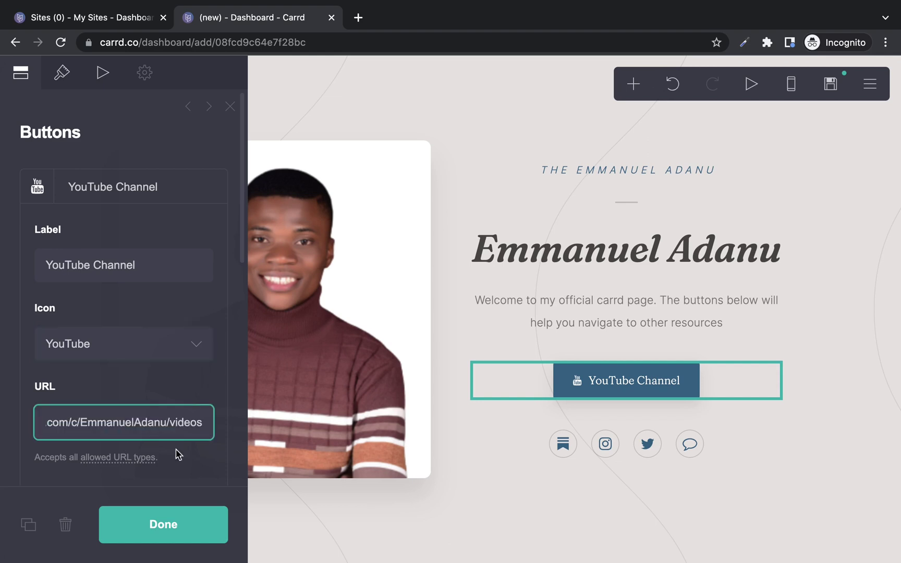
left_click(175, 523)
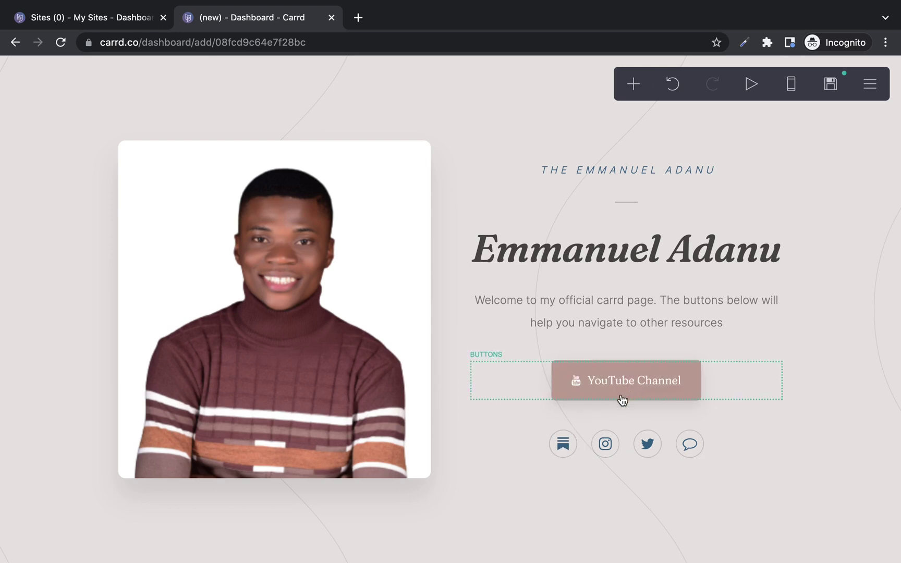
Delete the Message, Substack and Twitter icons from the social icons row.
left_click(563, 444)
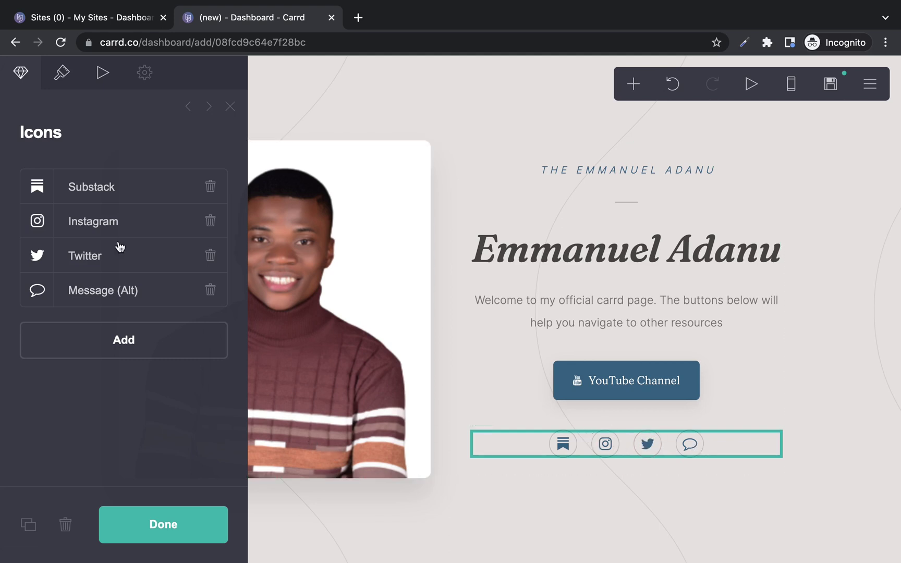
left_click(211, 291)
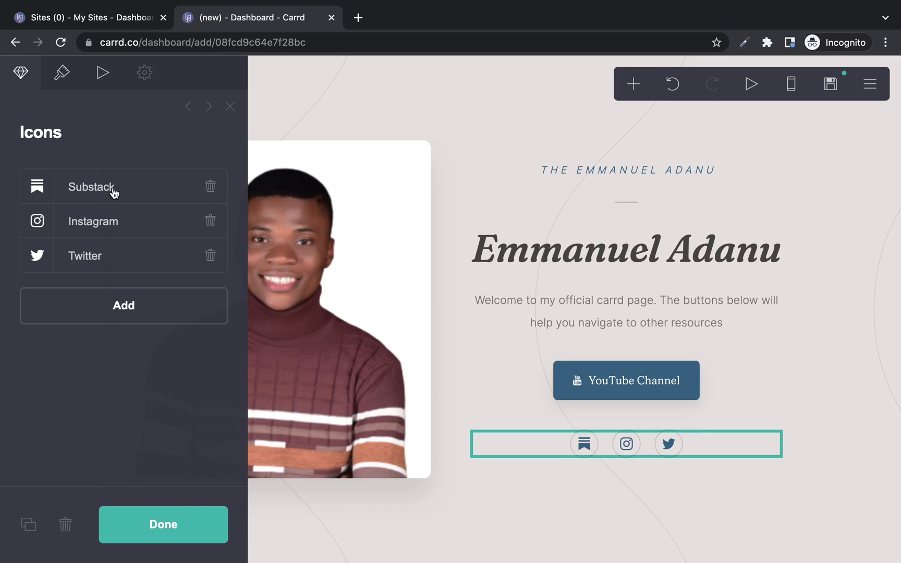
left_click(211, 185)
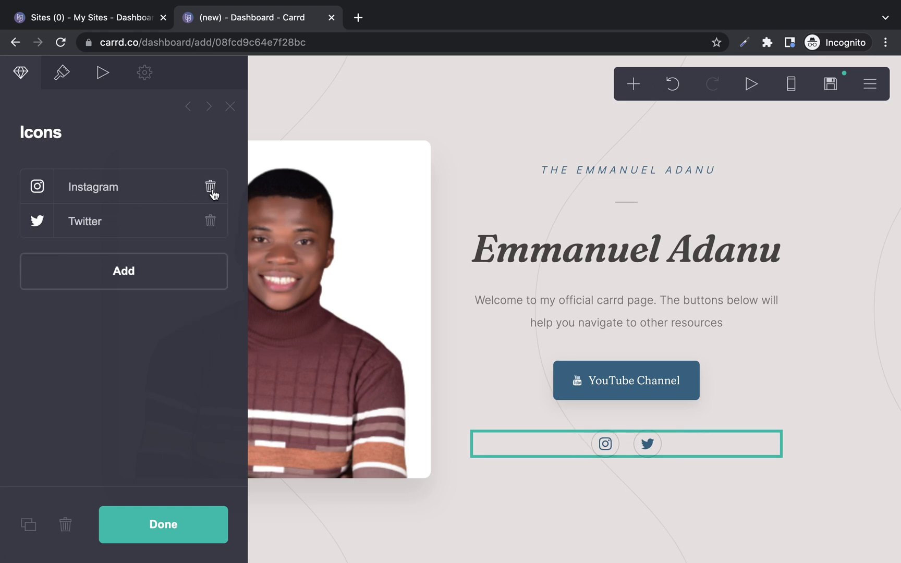
left_click(211, 221)
Add a Facebook icon linked to the pasted Facebook profile URL.
left_click(175, 238)
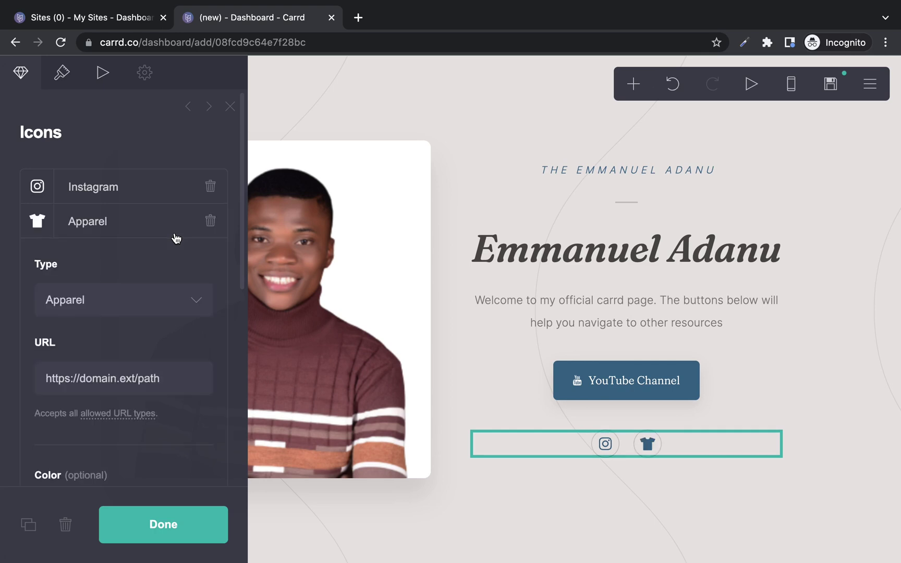
left_click(145, 302)
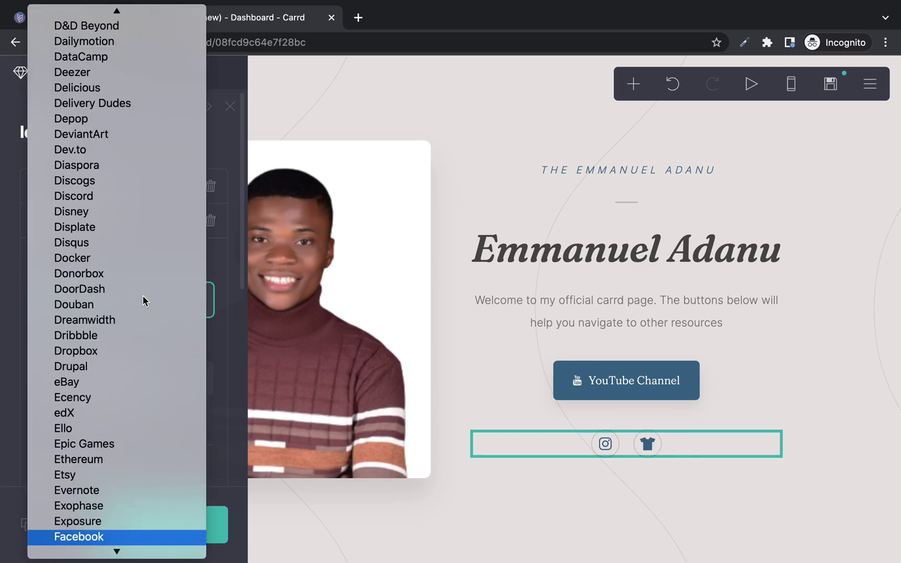
left_click(111, 537)
left_click(144, 379)
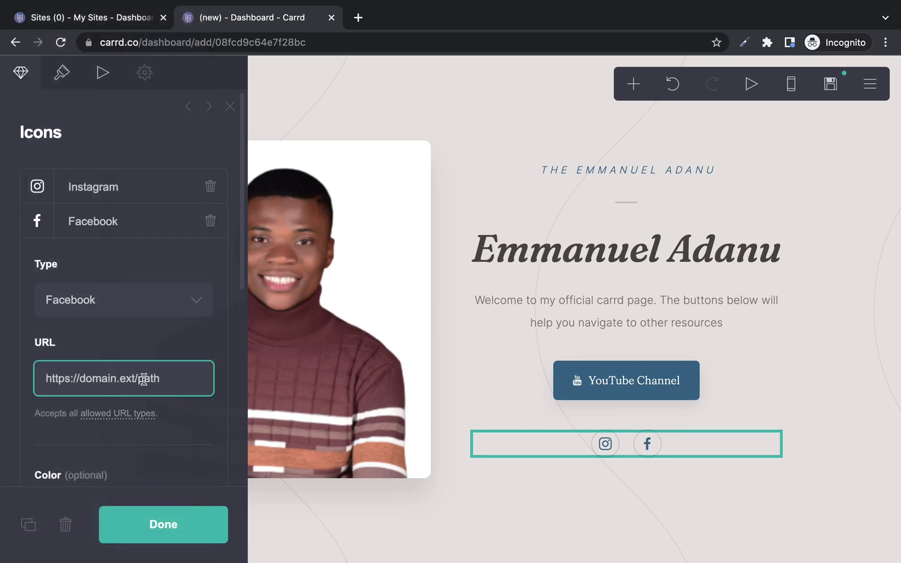
triple_click(144, 378)
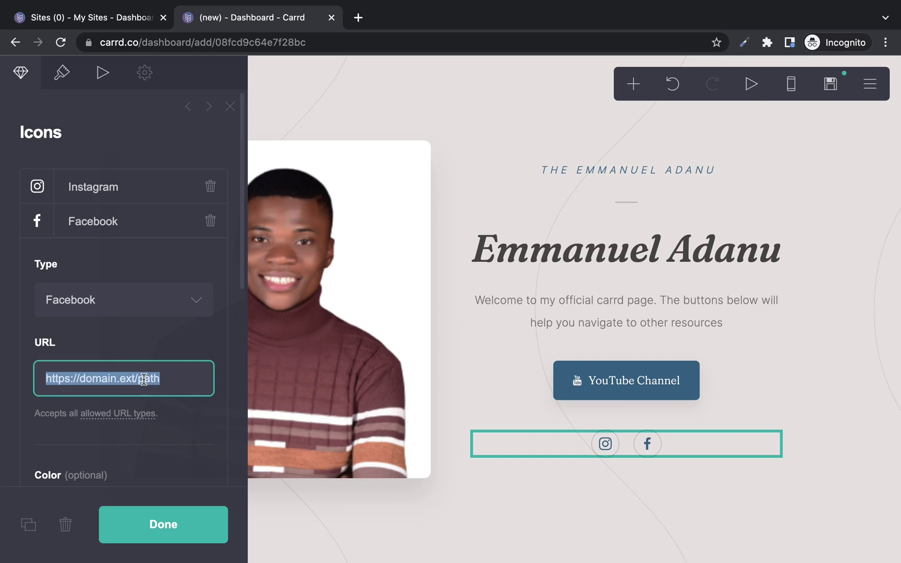
key("super+v")
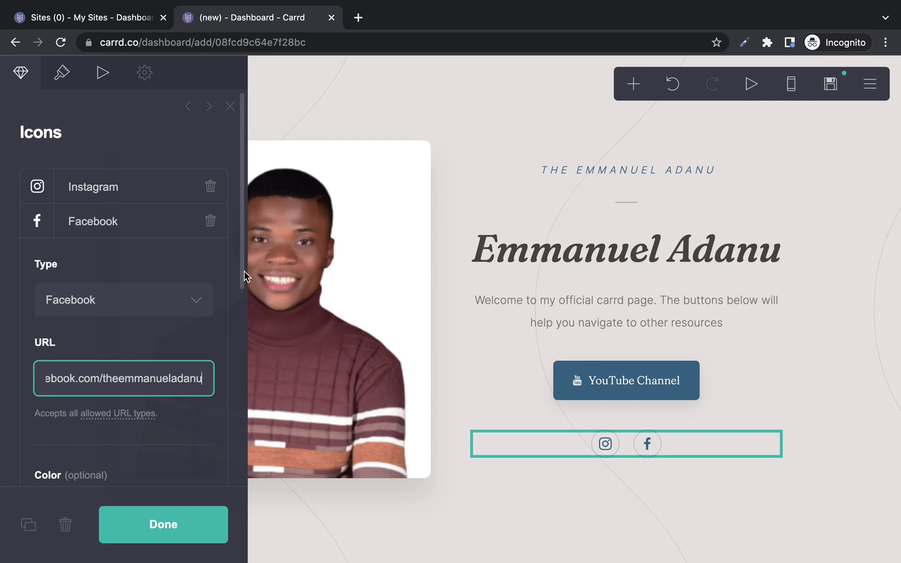
left_click_drag(245, 276, 191, 507)
left_click(185, 525)
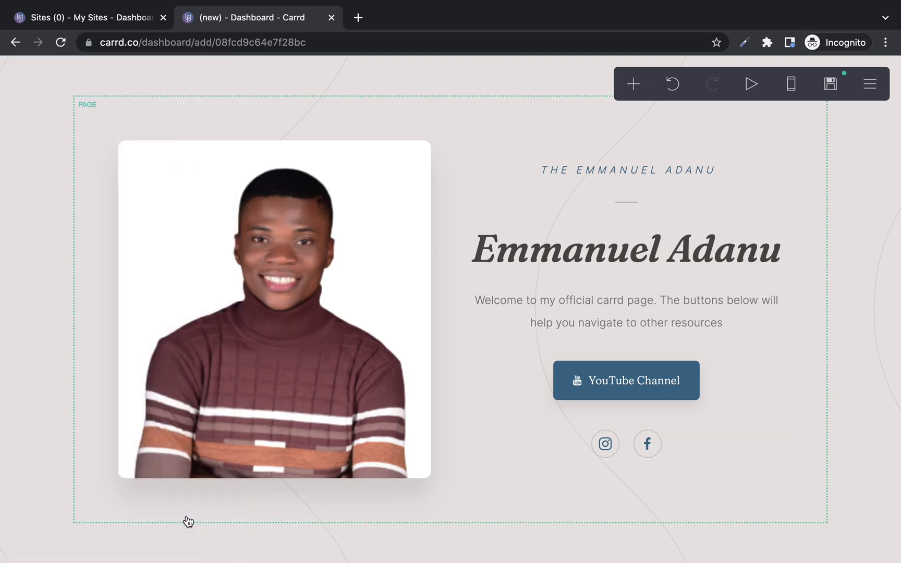
left_click(669, 448)
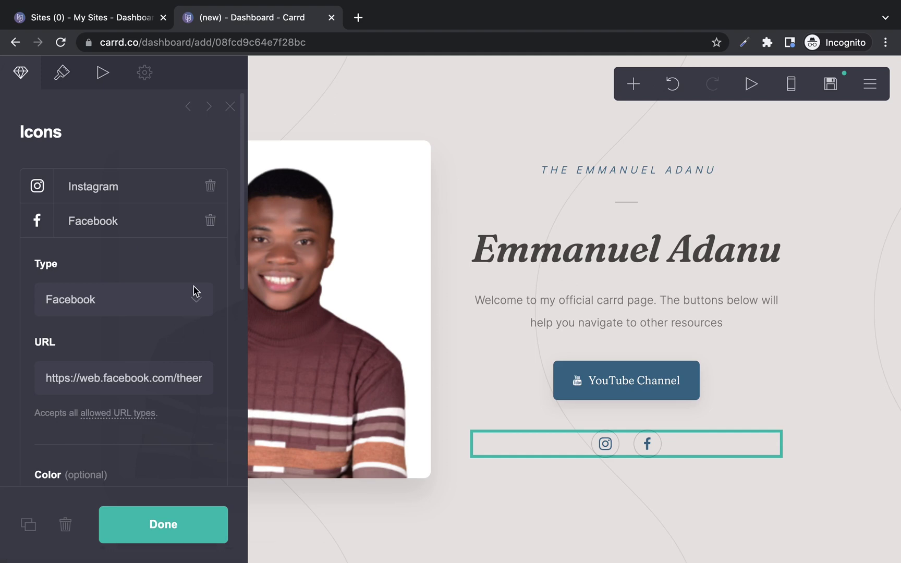
left_click(151, 233)
Add a third social icon of type WhatsApp, linked to the owner's wa.me phone number.
left_click(134, 270)
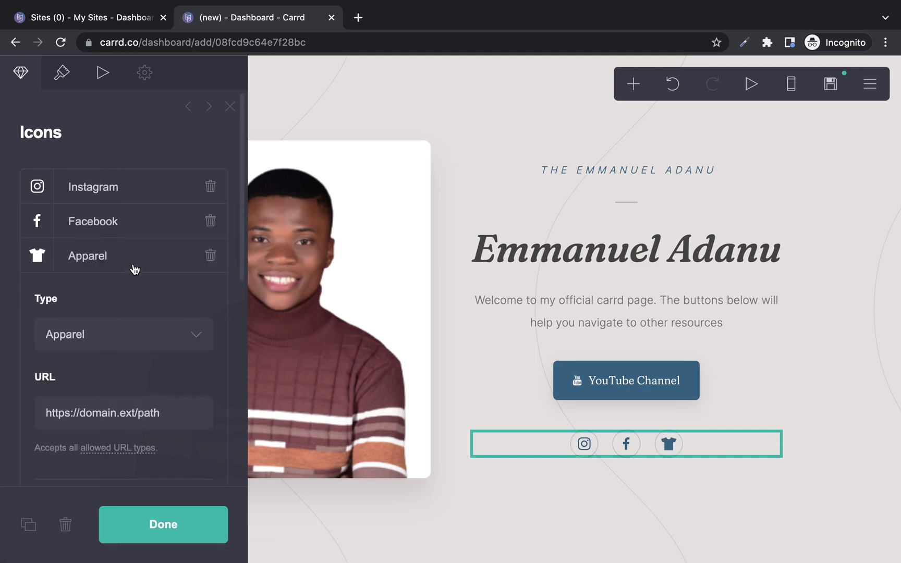
left_click(113, 339)
key("w")
key("x")
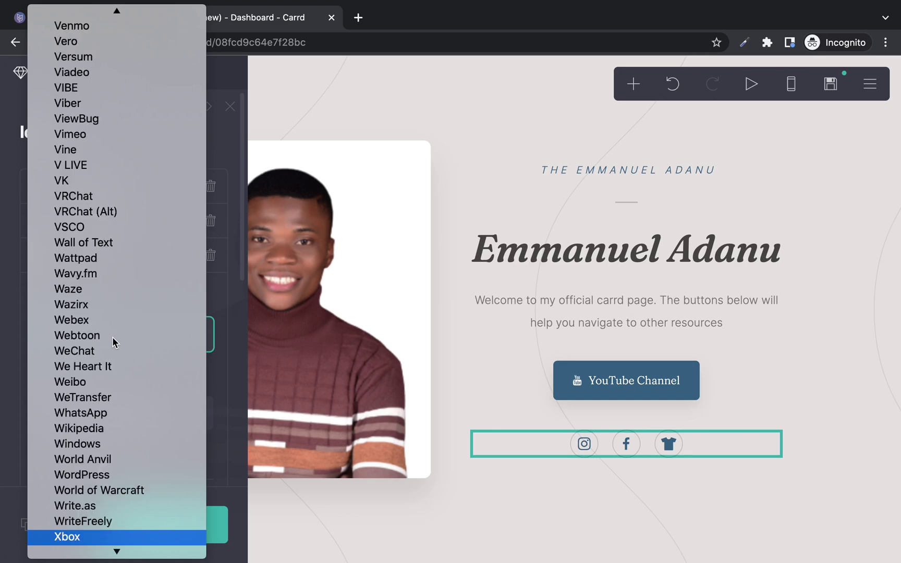
scroll(112, 337, "down", 1)
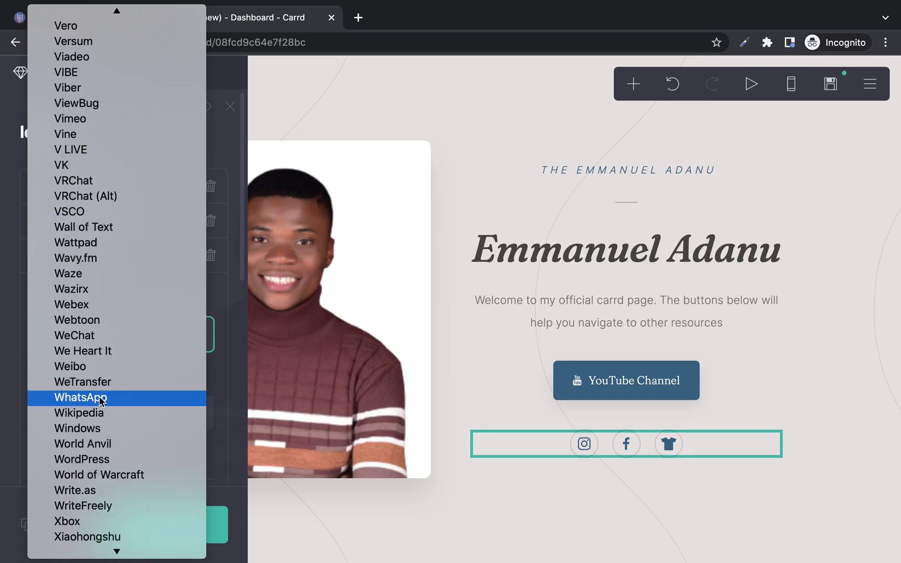
left_click(101, 399)
left_click(150, 415)
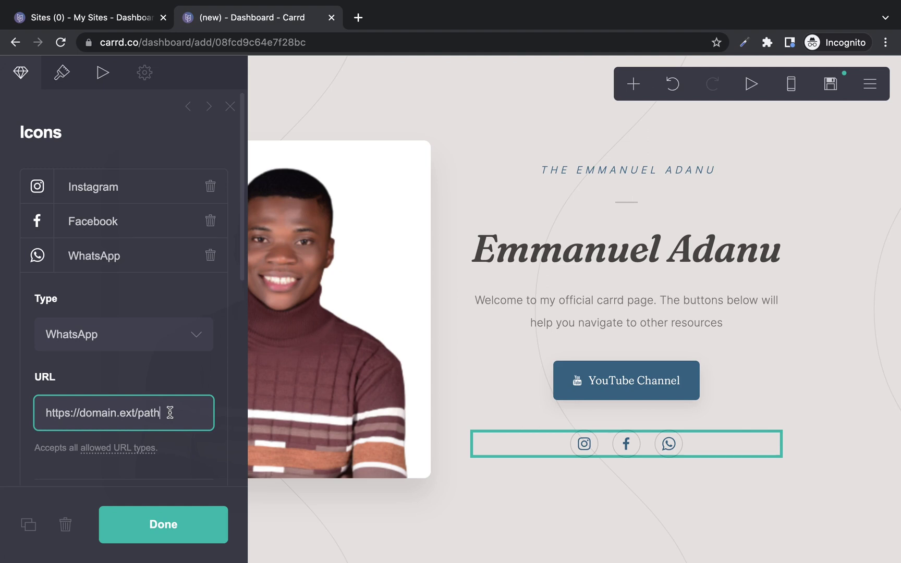
triple_click(170, 412)
type("wa.")
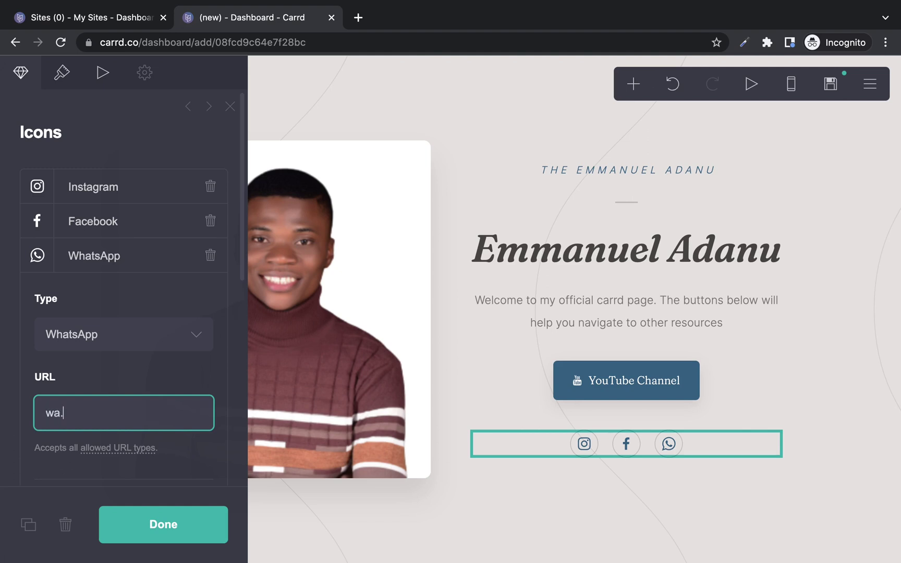
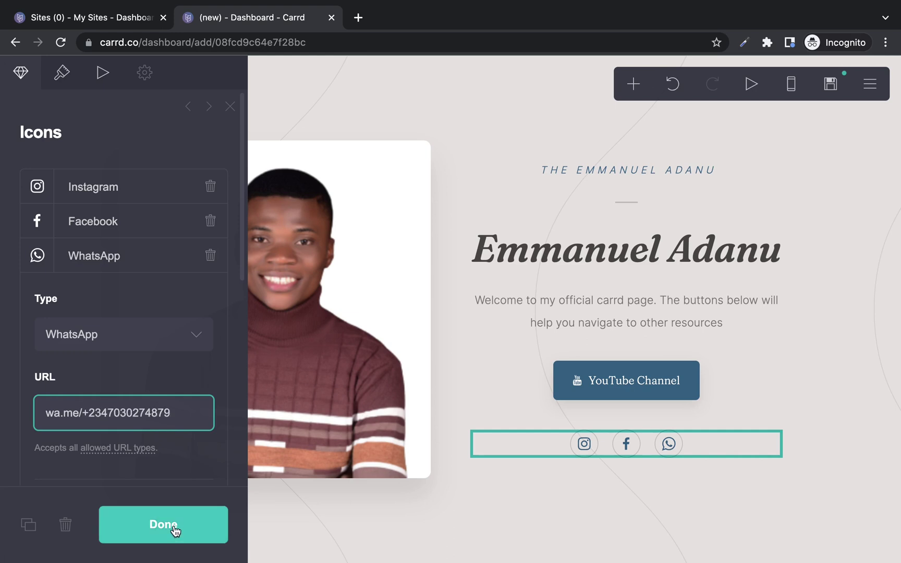
left_click(175, 529)
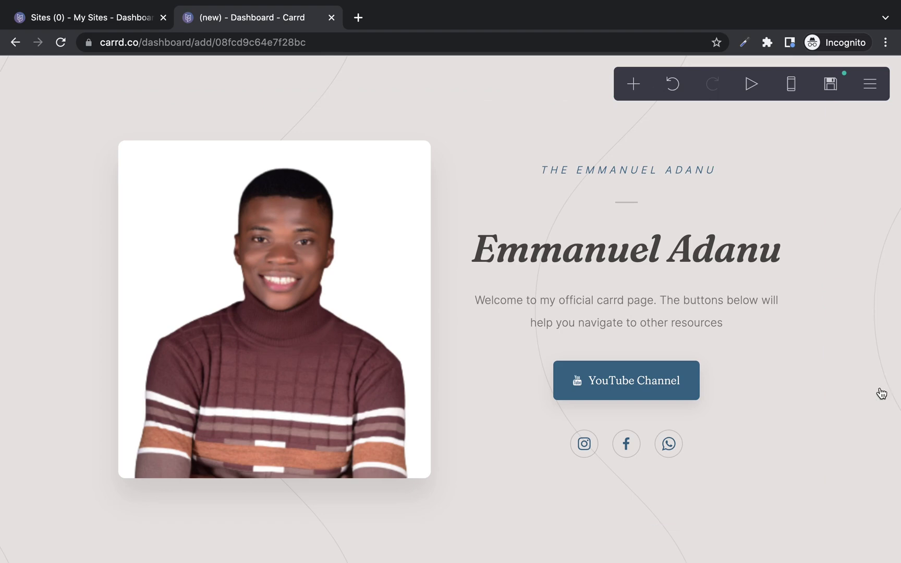
left_click(633, 83)
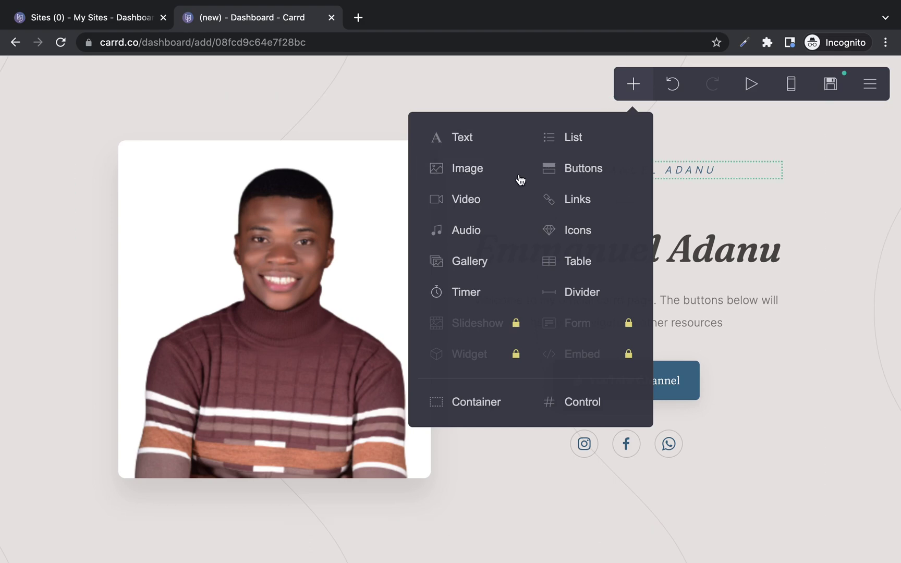
left_click(641, 86)
left_click(639, 86)
left_click(504, 77)
key("Escape")
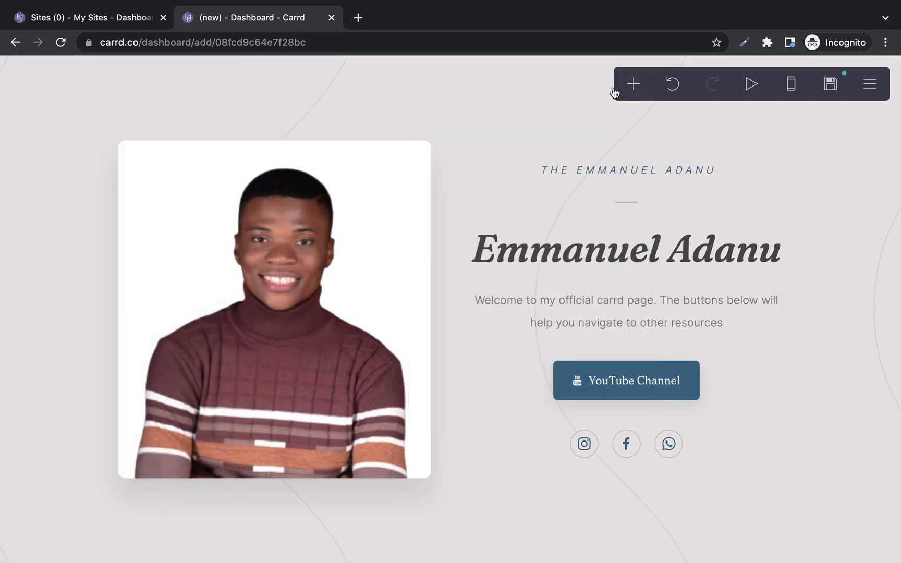
left_click(539, 76)
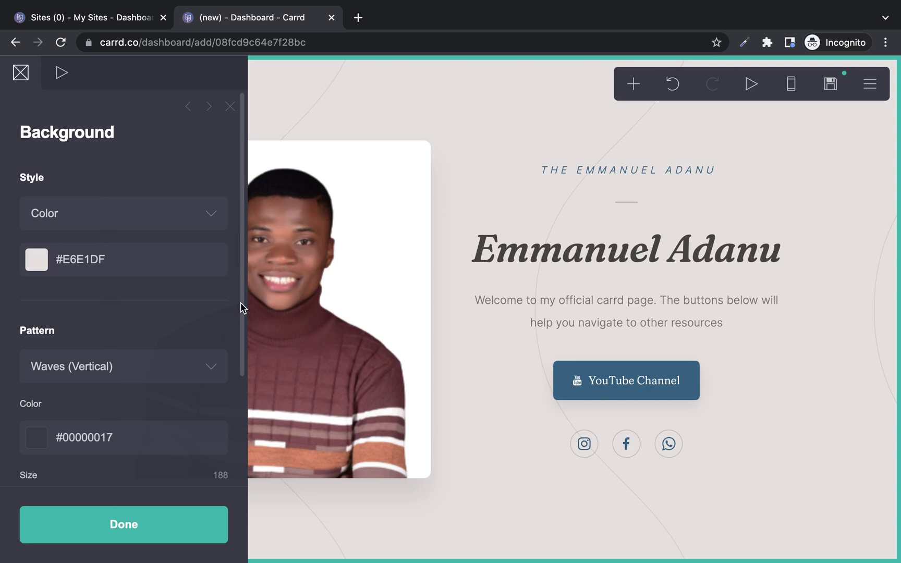
left_click_drag(242, 306, 228, 445)
scroll(241, 336, "up", 3)
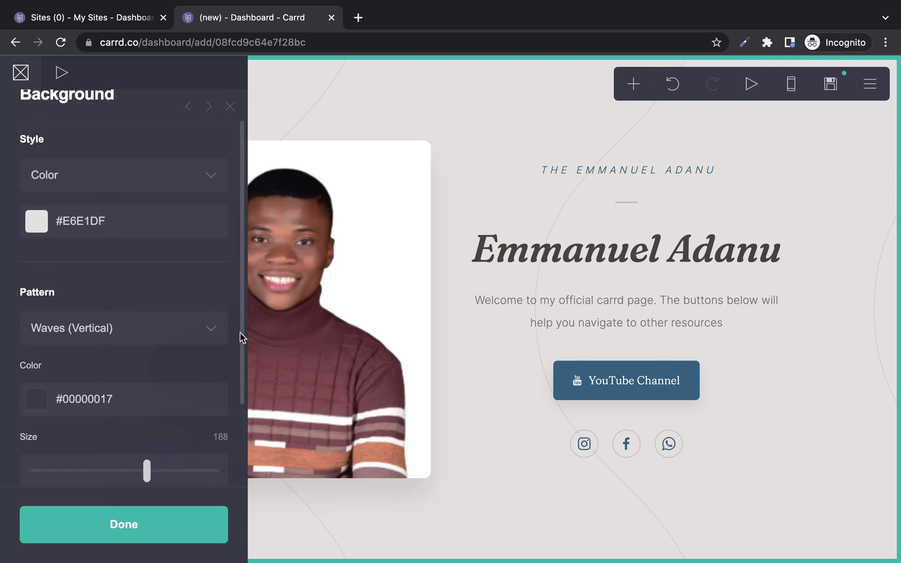
left_click(127, 225)
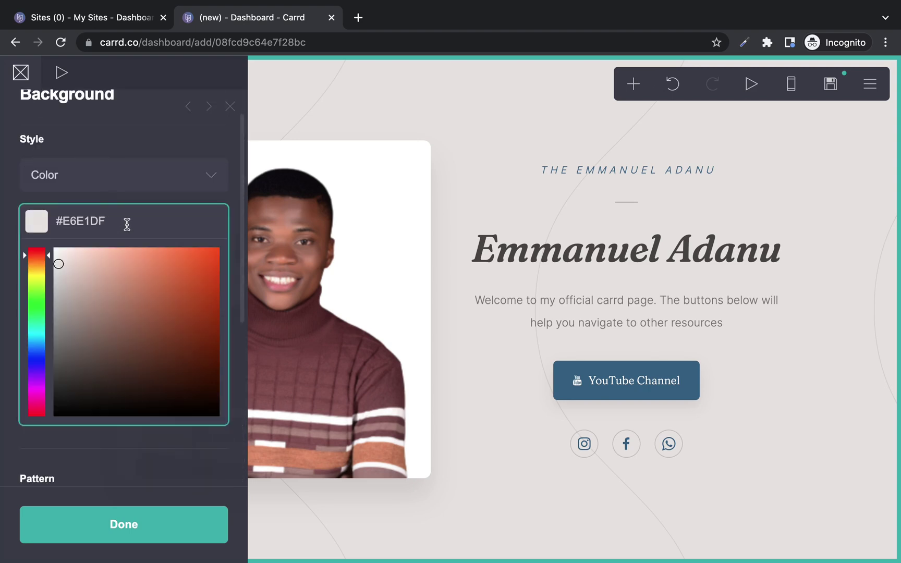
triple_click(126, 225)
key("super+c")
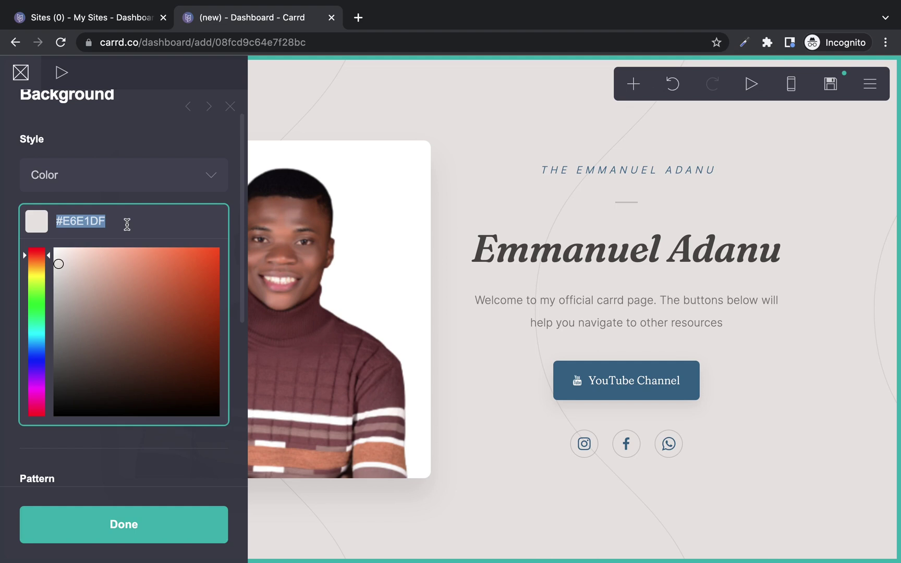
left_click(197, 298)
left_click(206, 277)
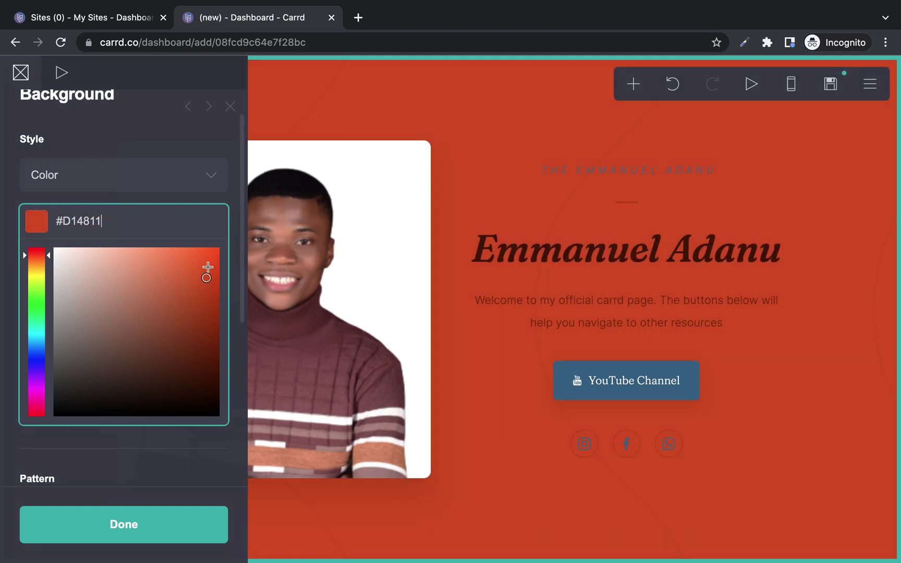
mouse_move(207, 267)
left_mouse_down()
mouse_move(197, 257)
mouse_move(167, 268)
left_mouse_up()
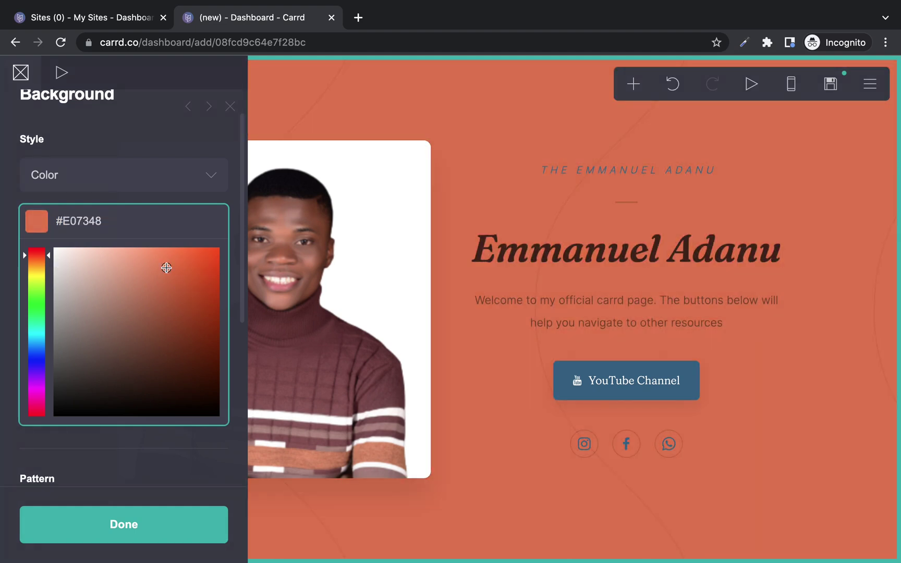
key("super+v")
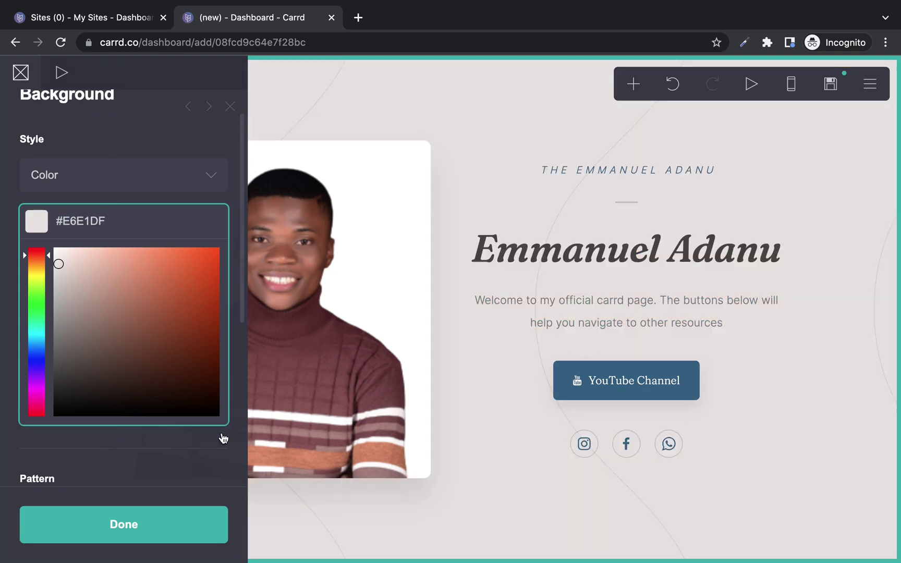
left_click(176, 526)
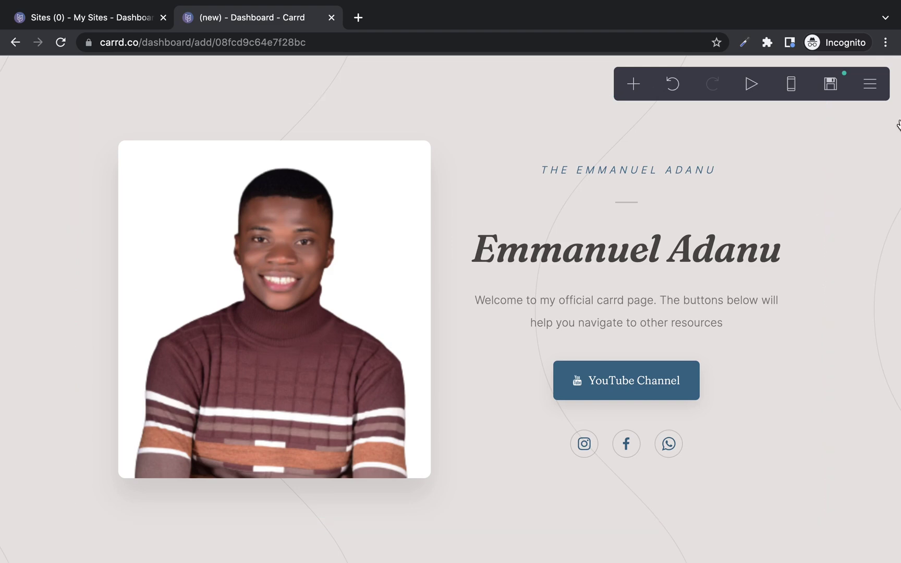
Enter the owner's name as site title and 'This is my card page' as description.
left_click(833, 84)
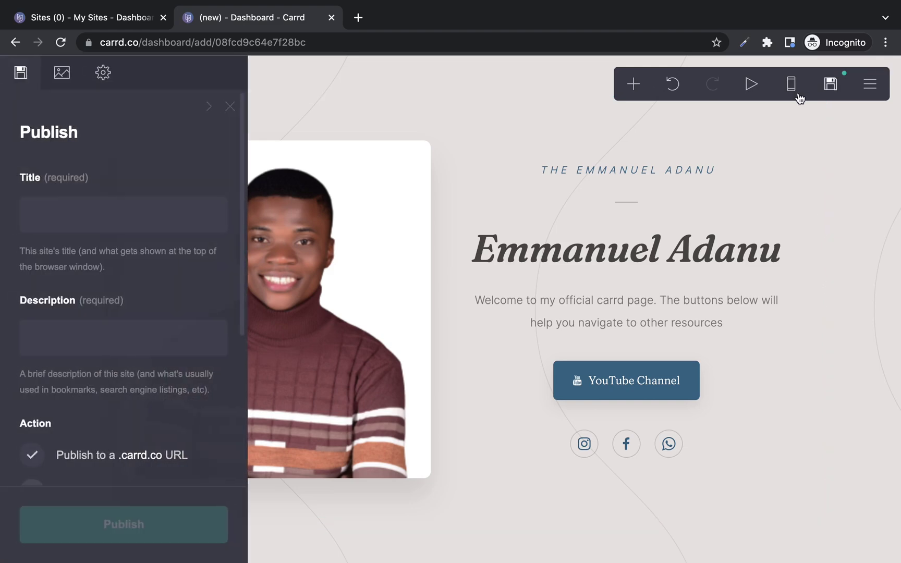
left_click(145, 208)
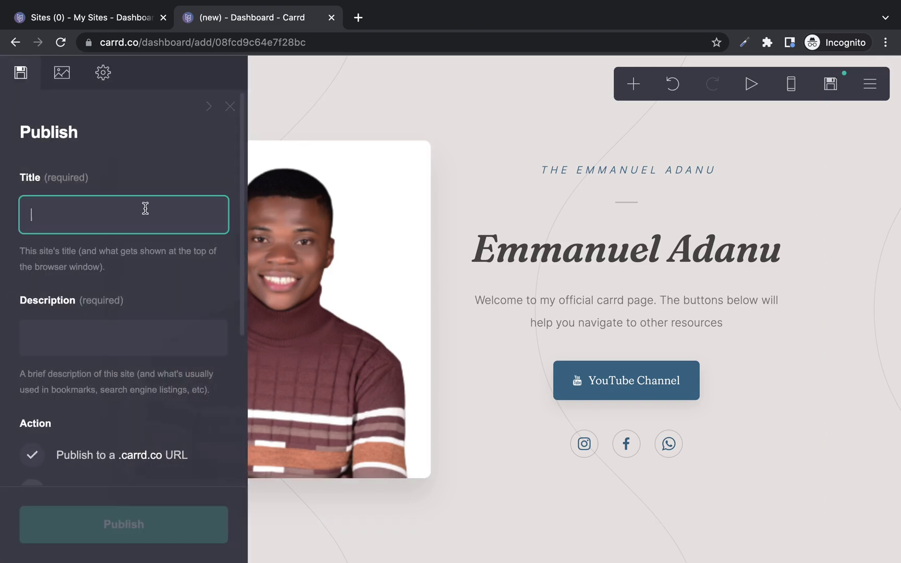
scroll(233, 374, "down", 3)
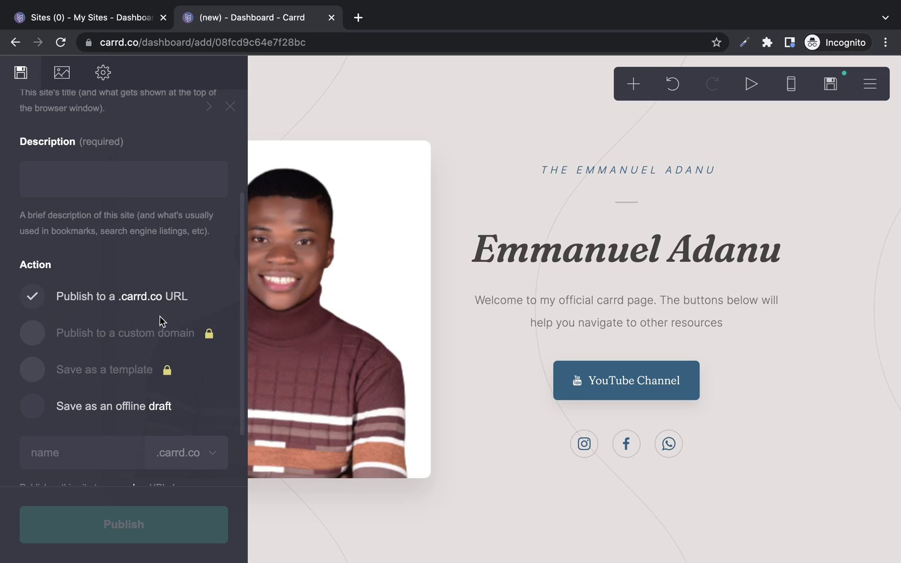
scroll(157, 282, "up", 2)
left_click(120, 265)
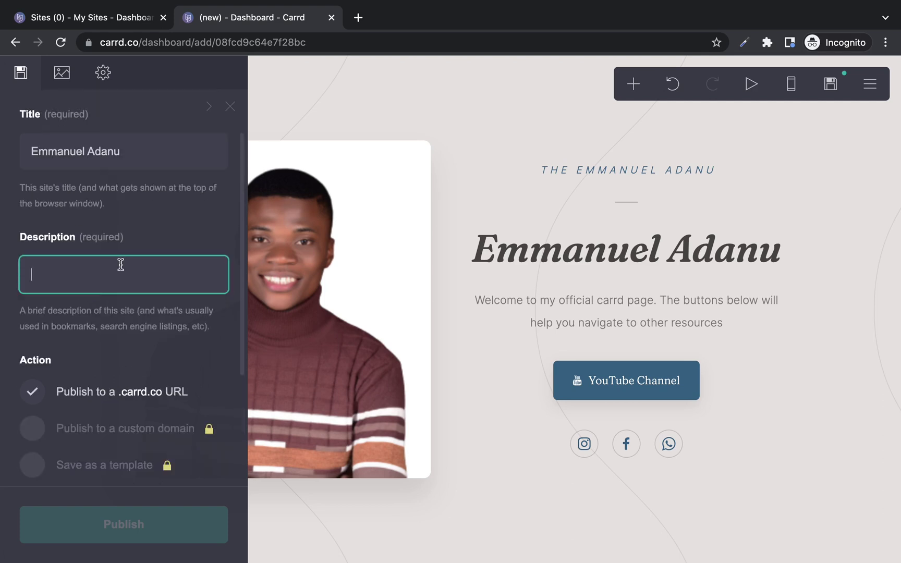
type("This is my card page")
Set the .carrd.co address to a name built from the owner's name and publish.
scroll(239, 298, "down", 5)
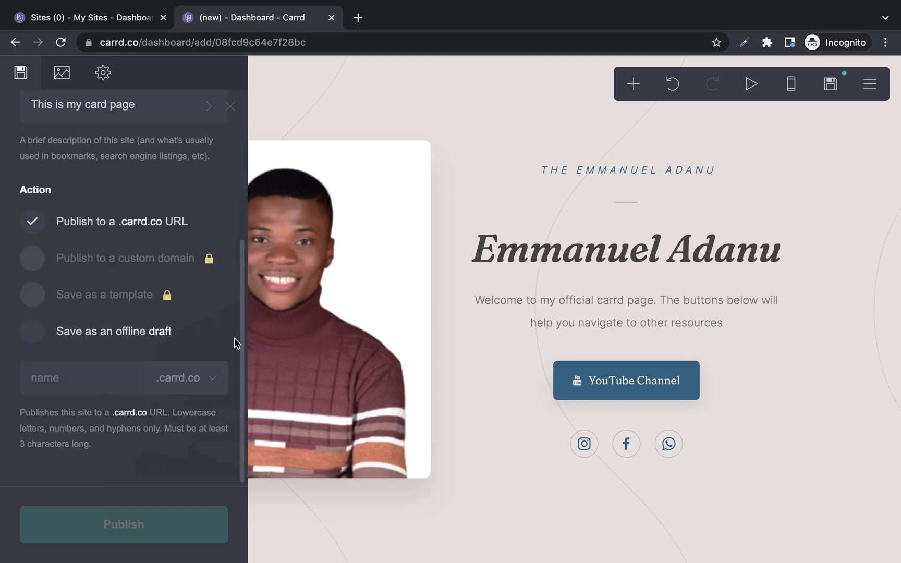
left_click(65, 372)
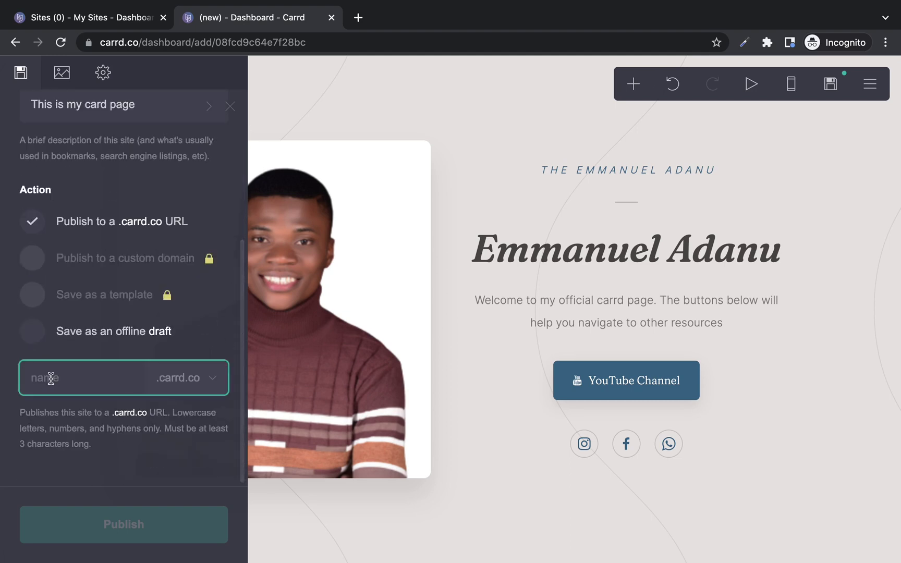
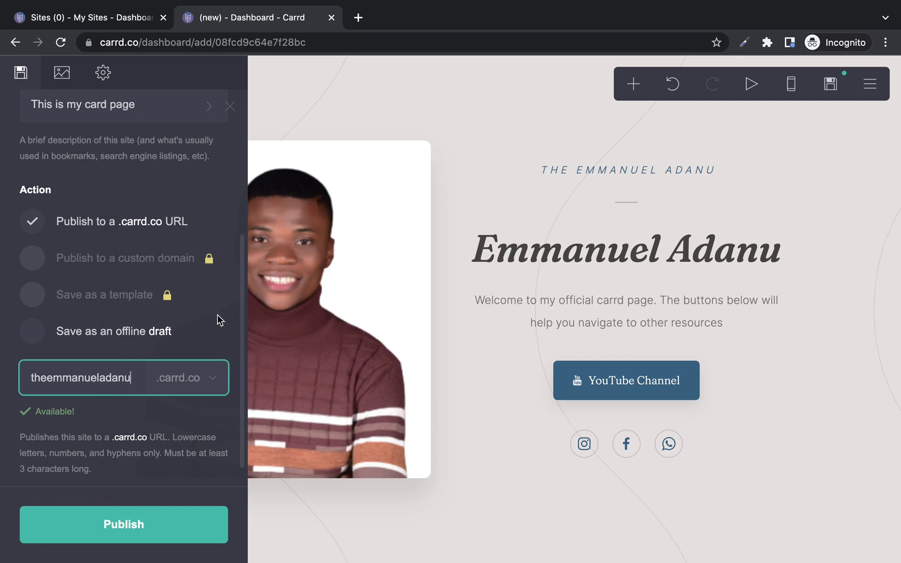
left_click(169, 540)
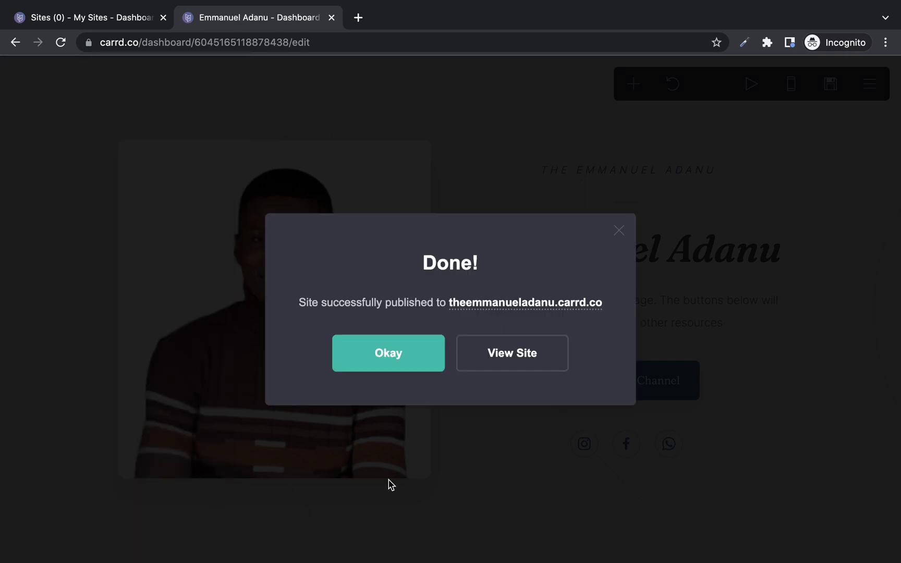
Copy the published site's link, dismiss the confirmation and open a new browser tab.
right_click(510, 308)
left_click(581, 379)
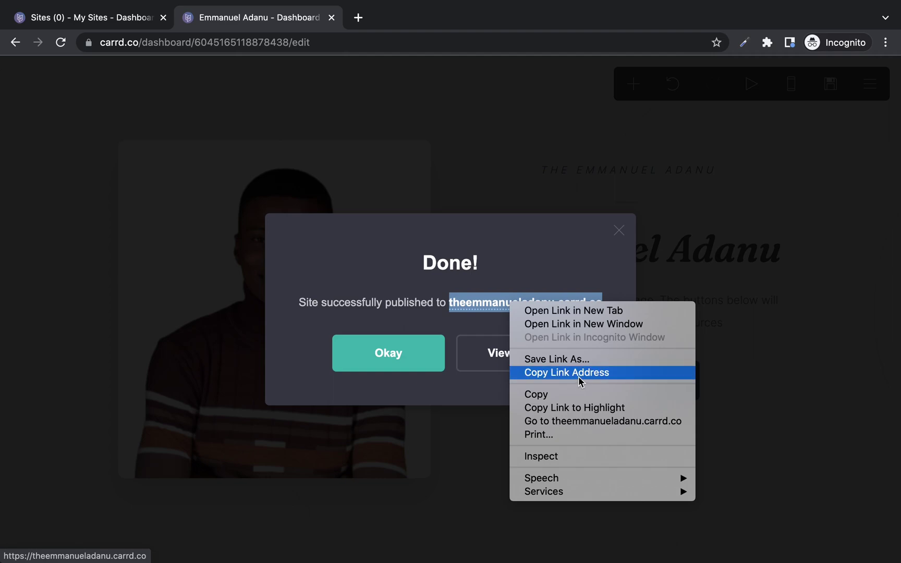
left_click(384, 355)
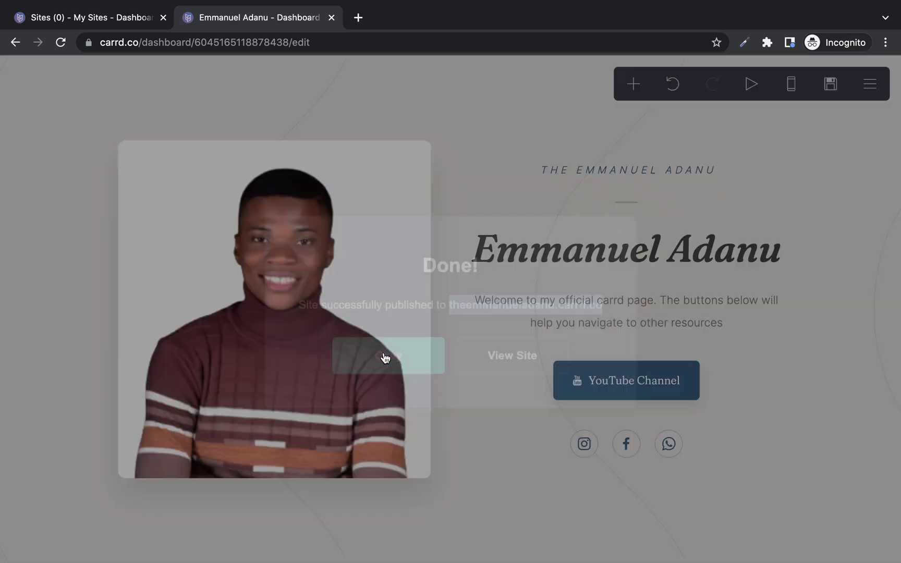
left_click(358, 18)
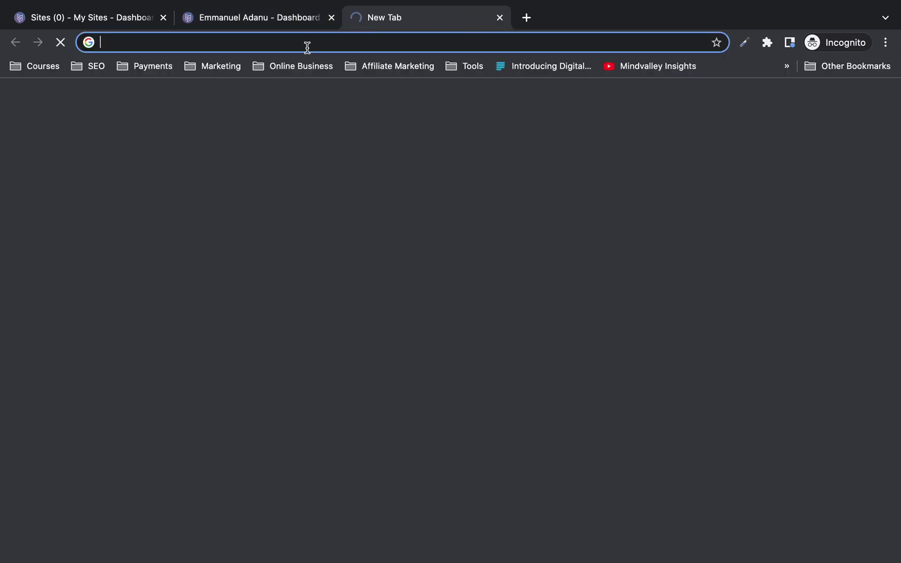
Load the copied .carrd.co address in the new tab, then return to the editor tab.
key("super+v")
key("Return")
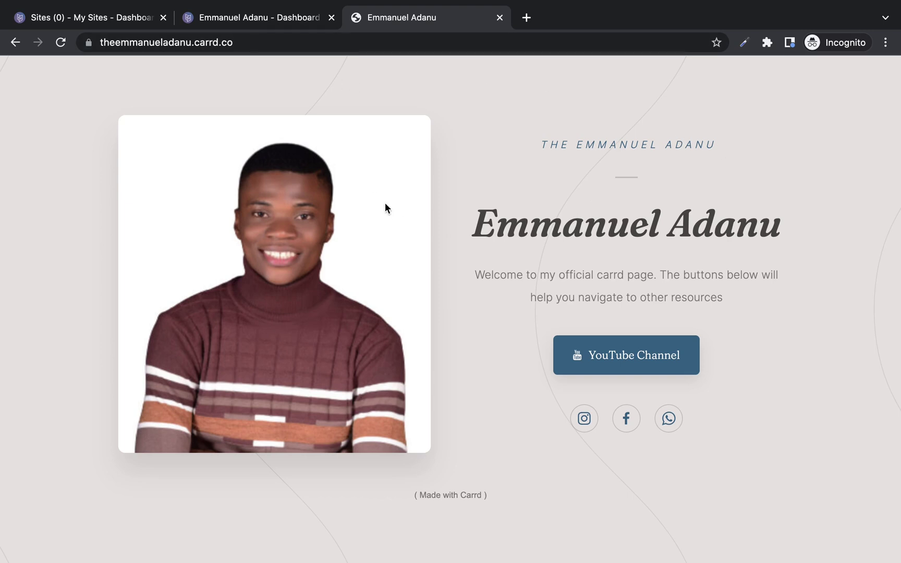
left_click(256, 21)
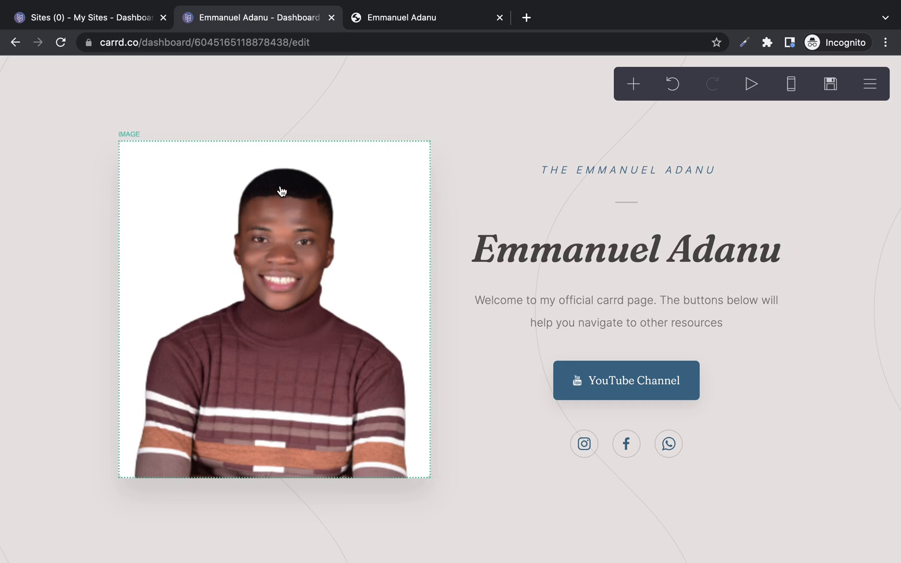